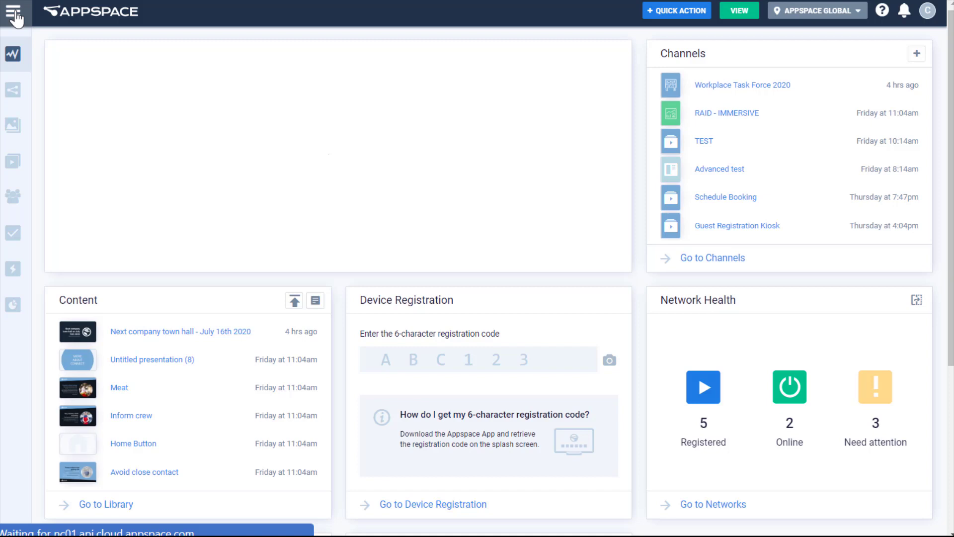
- Open the Admin > Maps building page and look over the network creation options
left_click(15, 14)
mouse_move(104, 380)
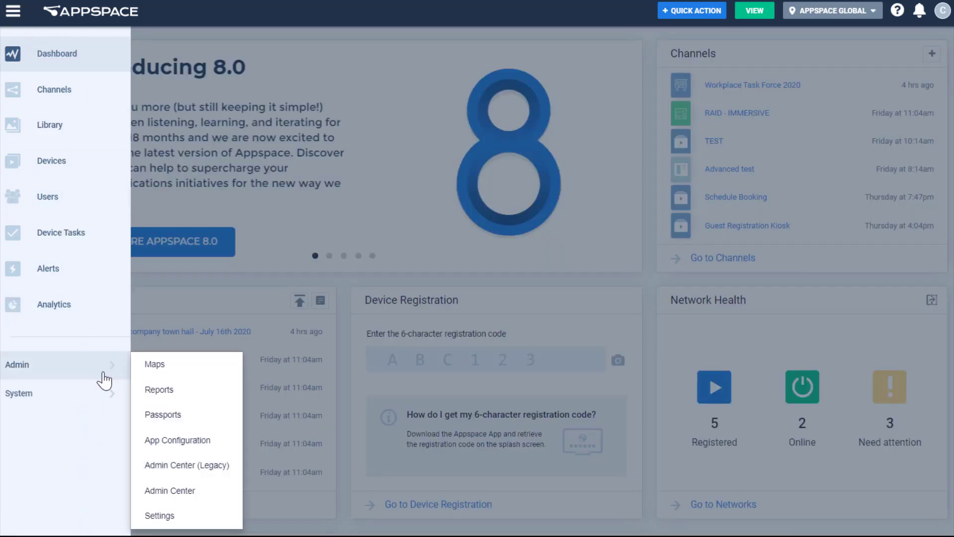
left_click(153, 368)
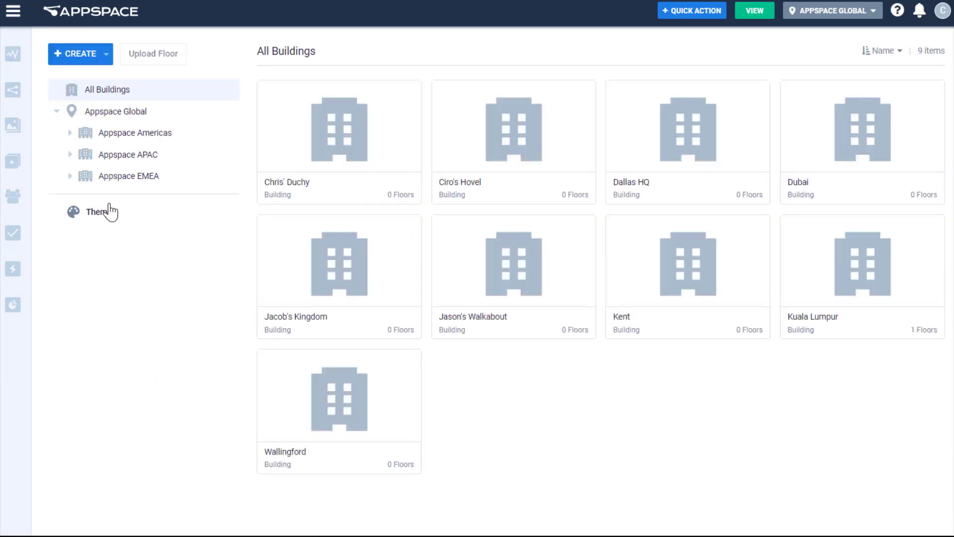
left_click(107, 55)
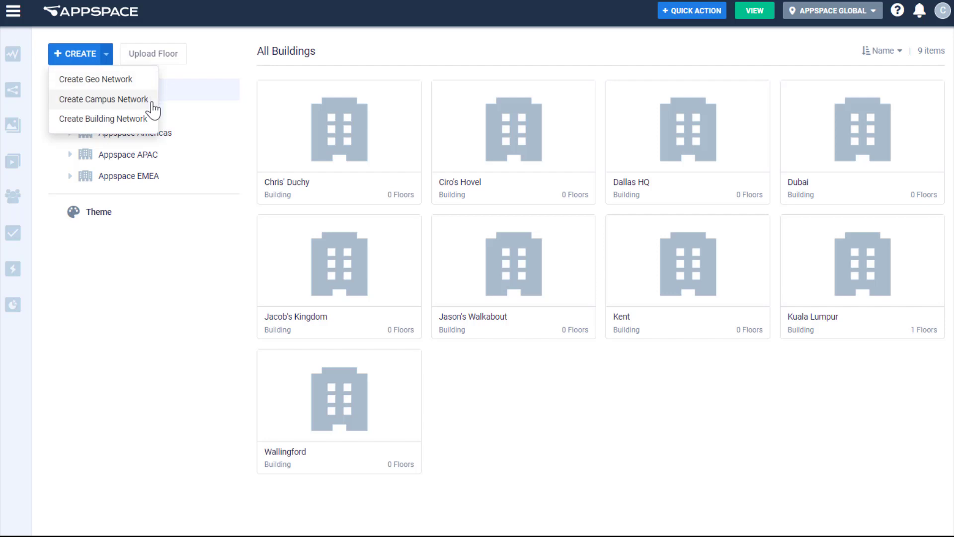
left_click(140, 261)
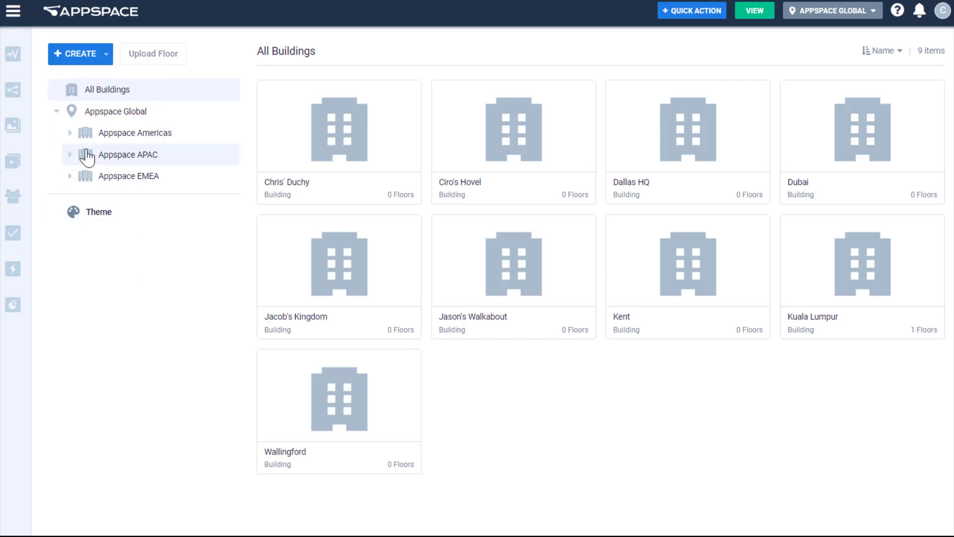
- Expand Appspace Americas, APAC and EMEA to list their buildings
left_click(70, 133)
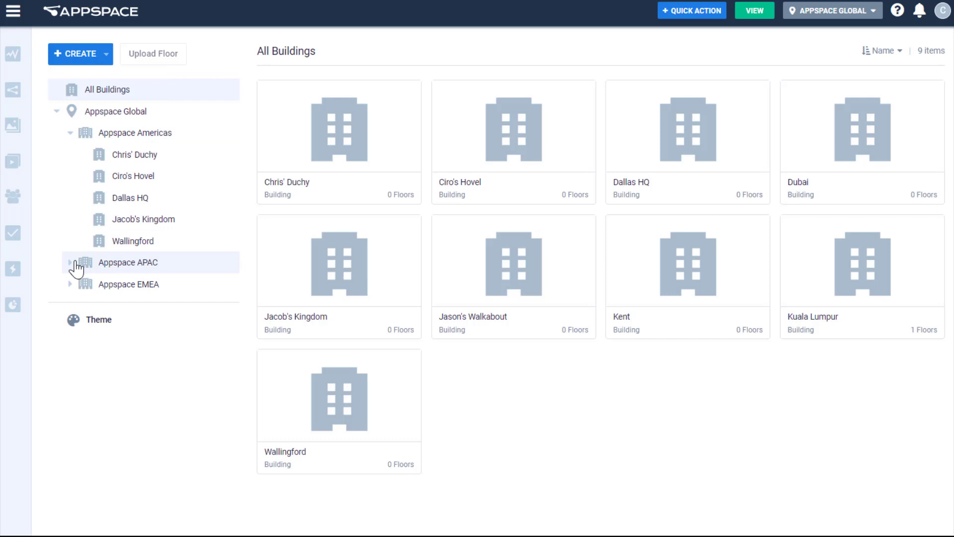
left_click(70, 262)
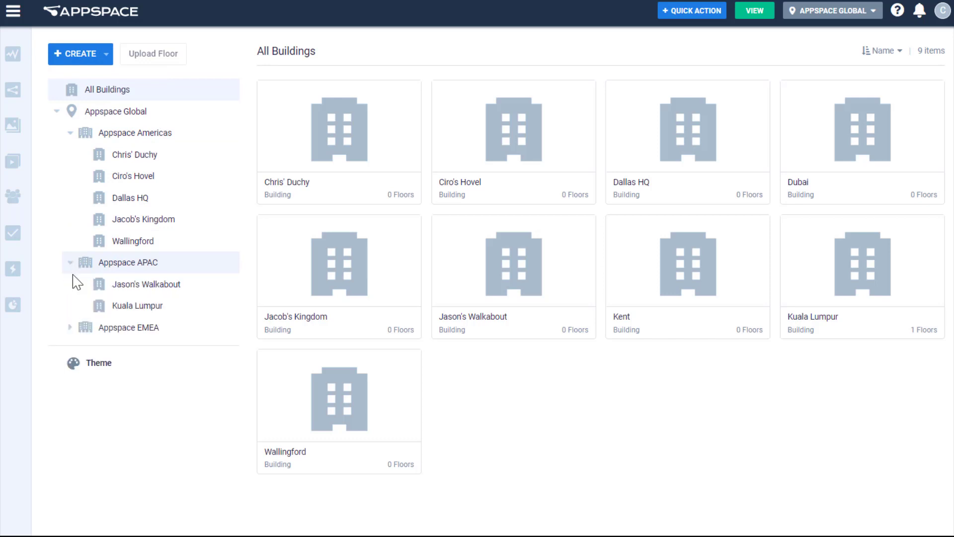
left_click(70, 328)
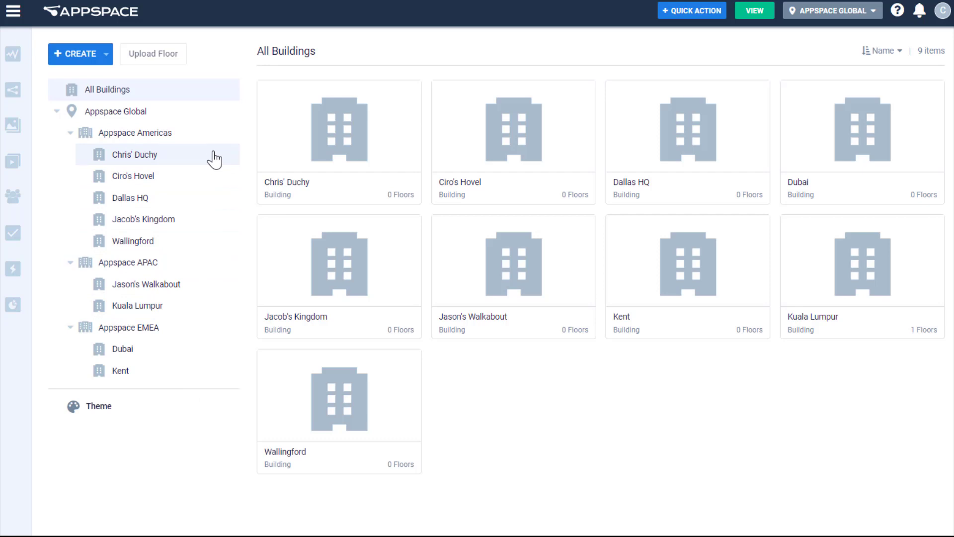
- Upload the dallas floor plan to Dallas HQ and open the dallas floor for editing
left_click(216, 206)
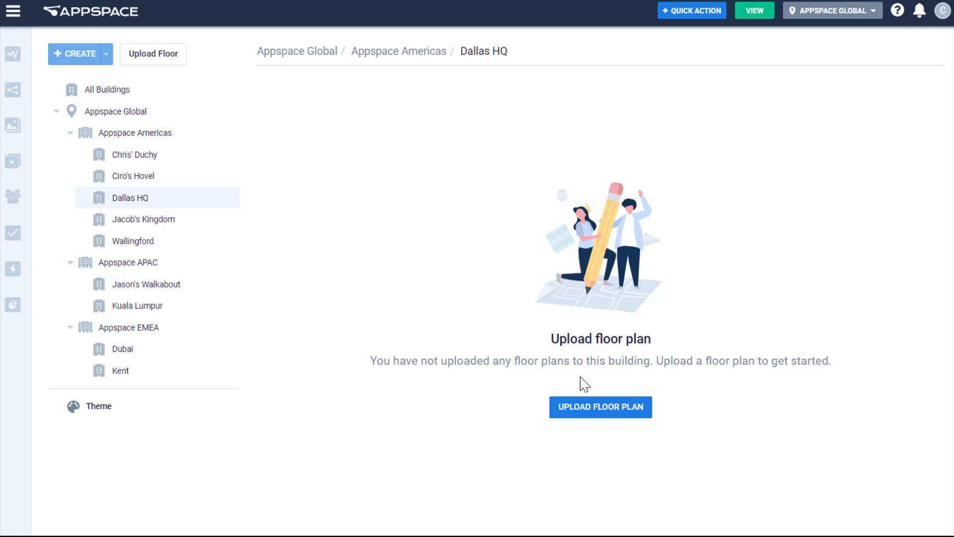
left_click(599, 417)
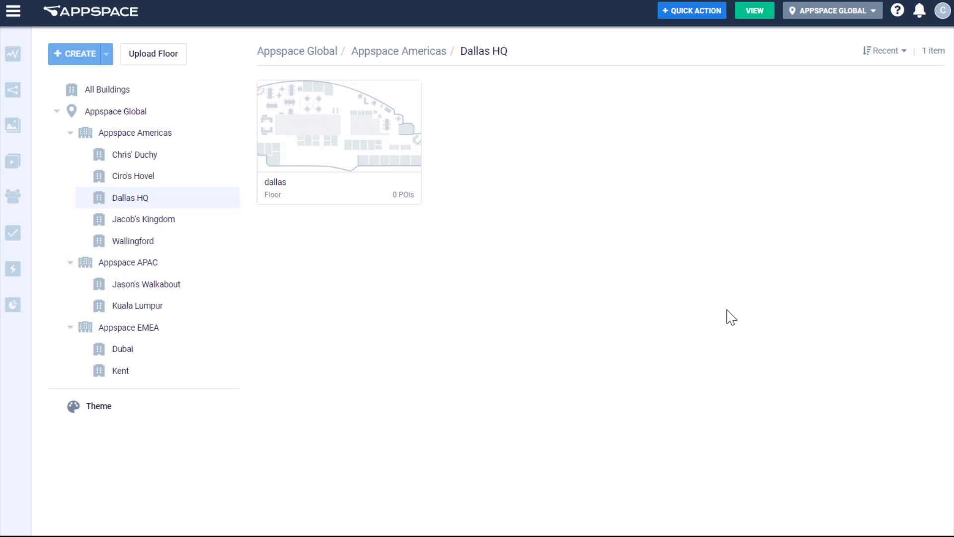
left_click(345, 127)
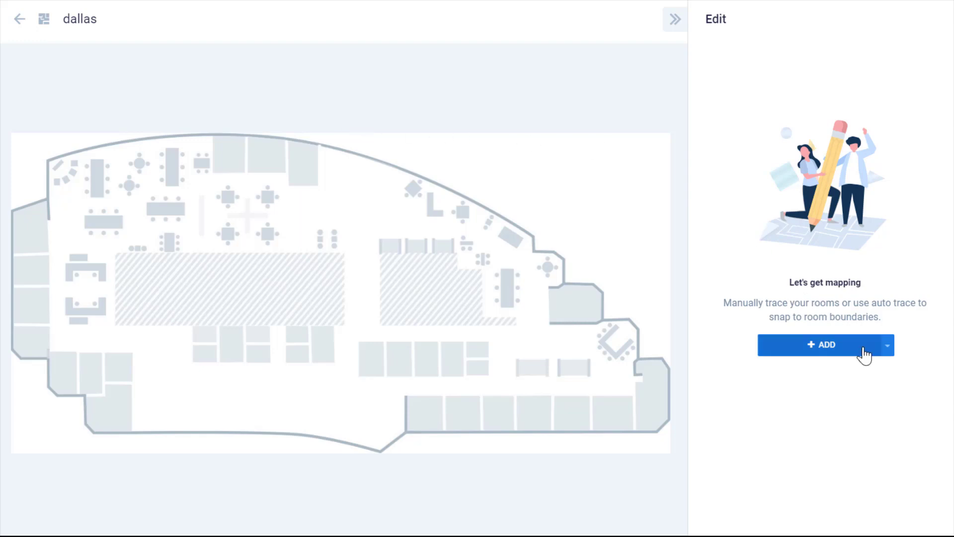
- Browse the list of room types available to add, then clear the search filter
left_click(887, 347)
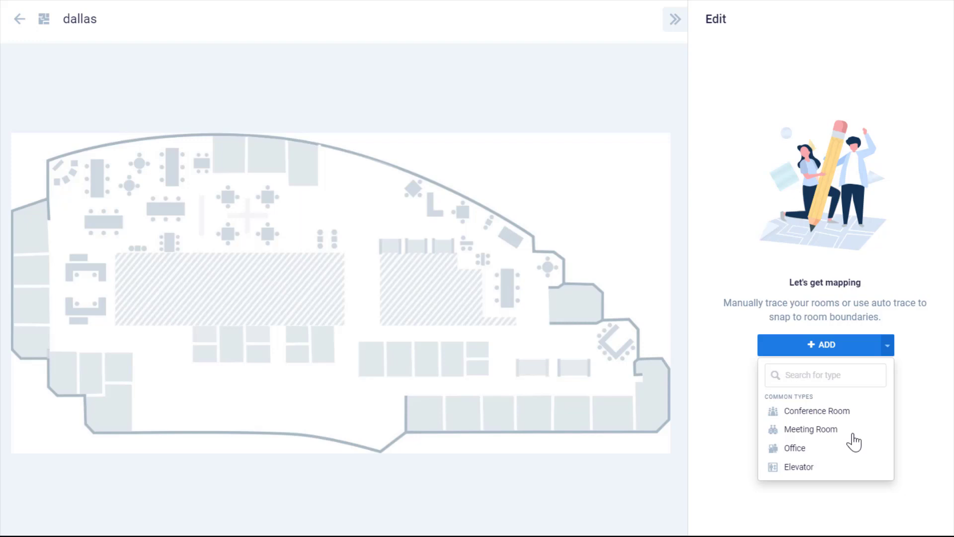
type("a")
scroll(854, 447, "down", 5)
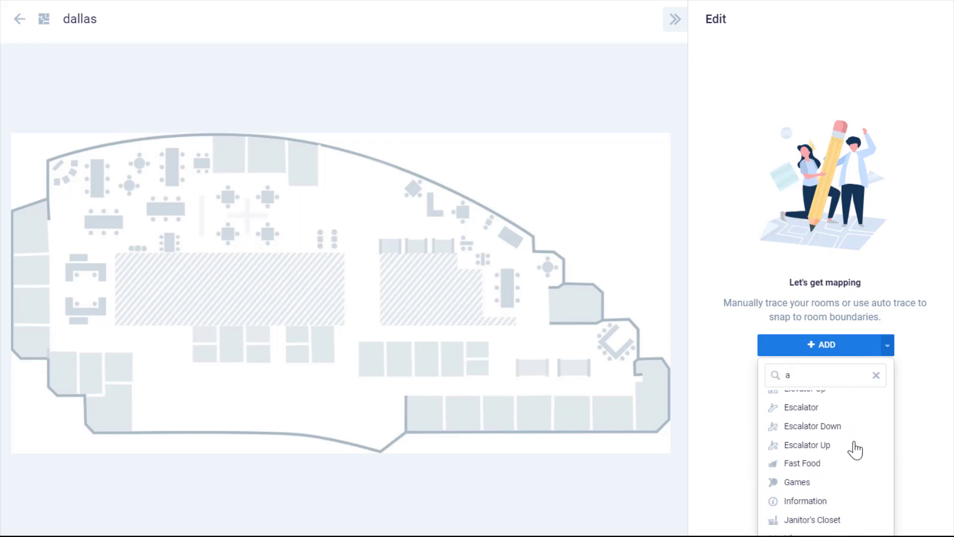
scroll(855, 450, "down", 3)
key("BackSpace")
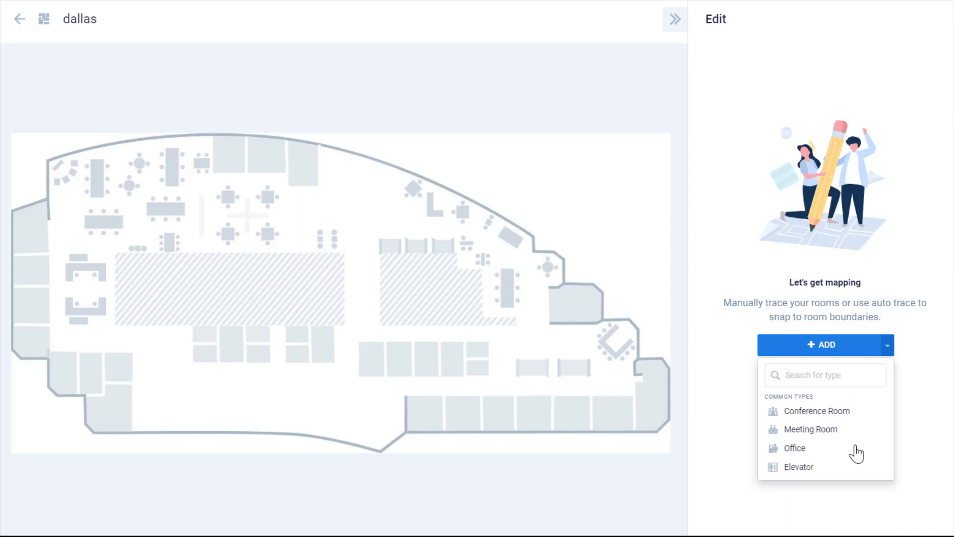
- Add Conference Rooms with auto trace for the rooms at the map's left edge and right side
left_click(835, 415)
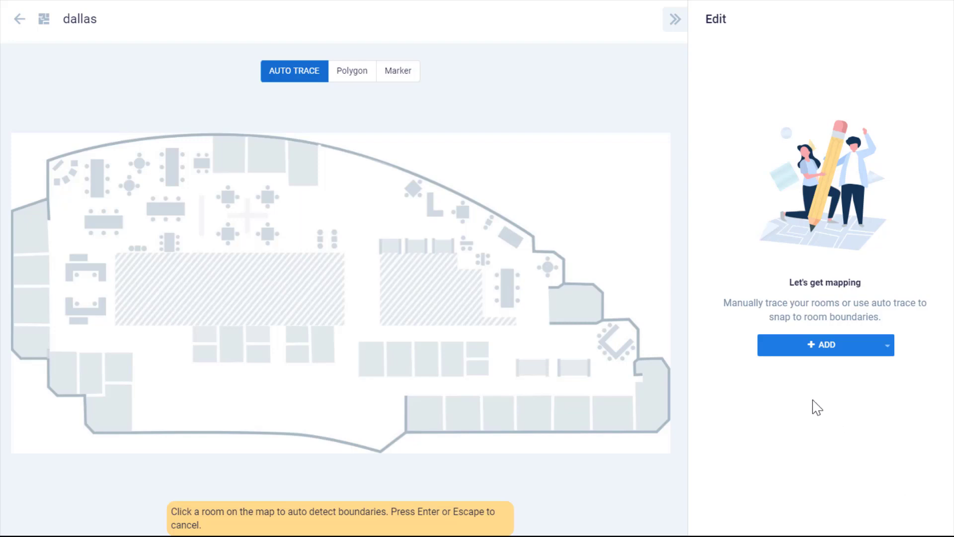
left_click(302, 85)
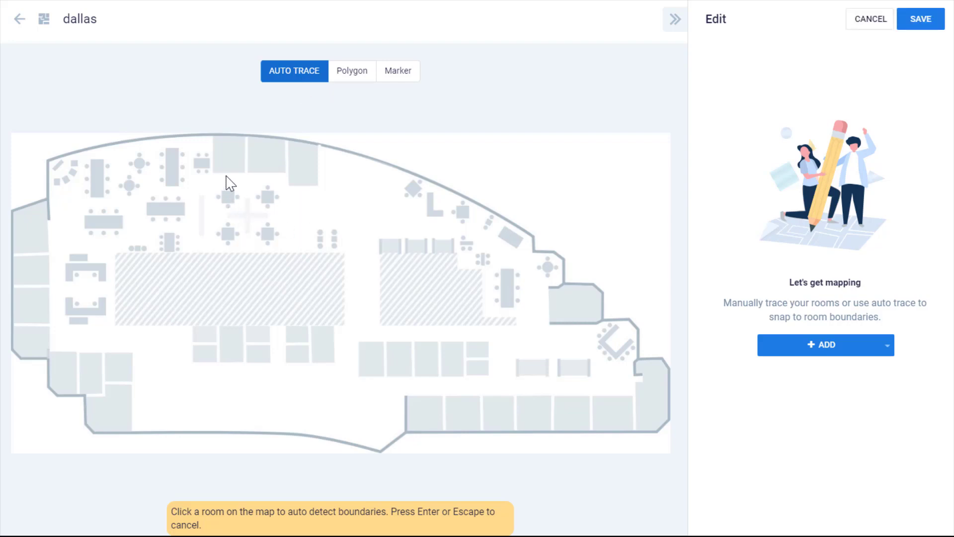
left_click(37, 228)
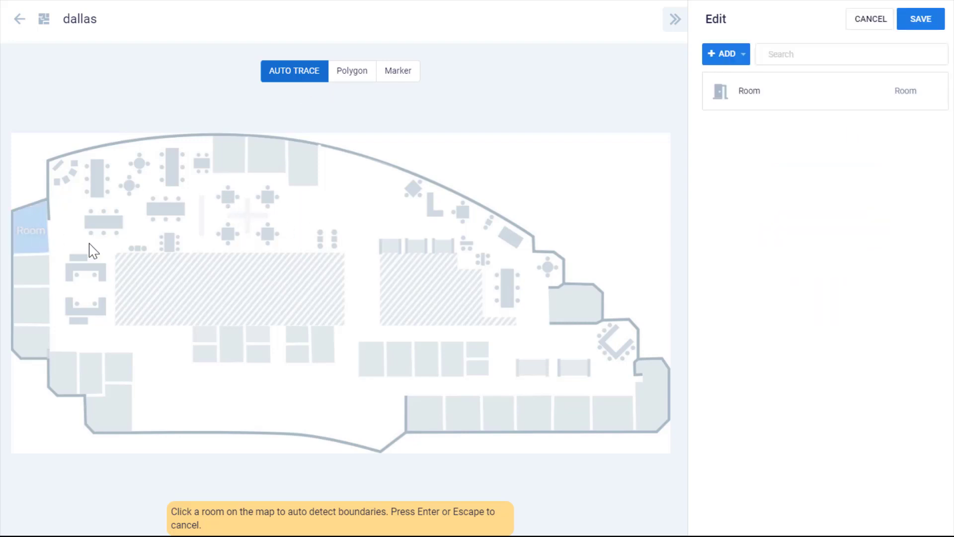
left_click(568, 306)
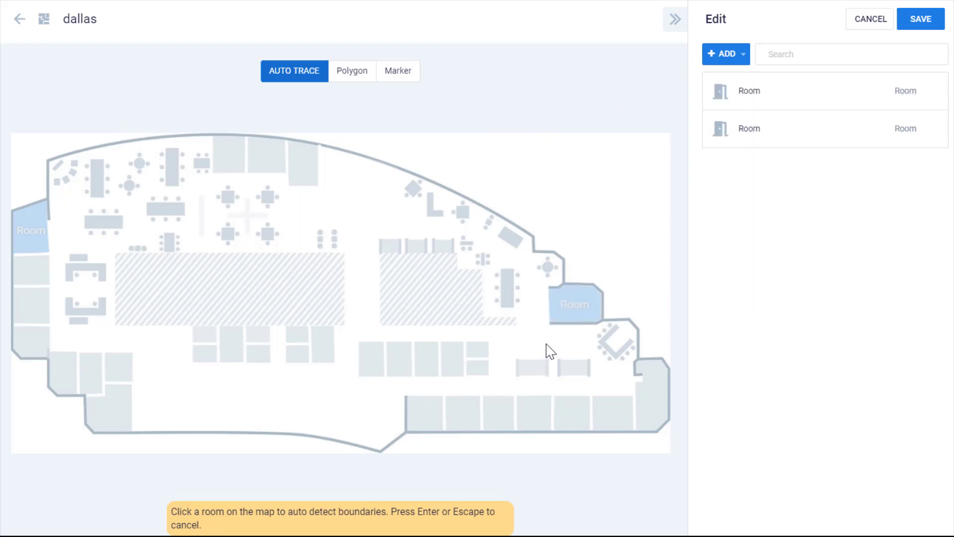
- Outline a room corner by corner over the hatched area and accept the shape
left_click(355, 79)
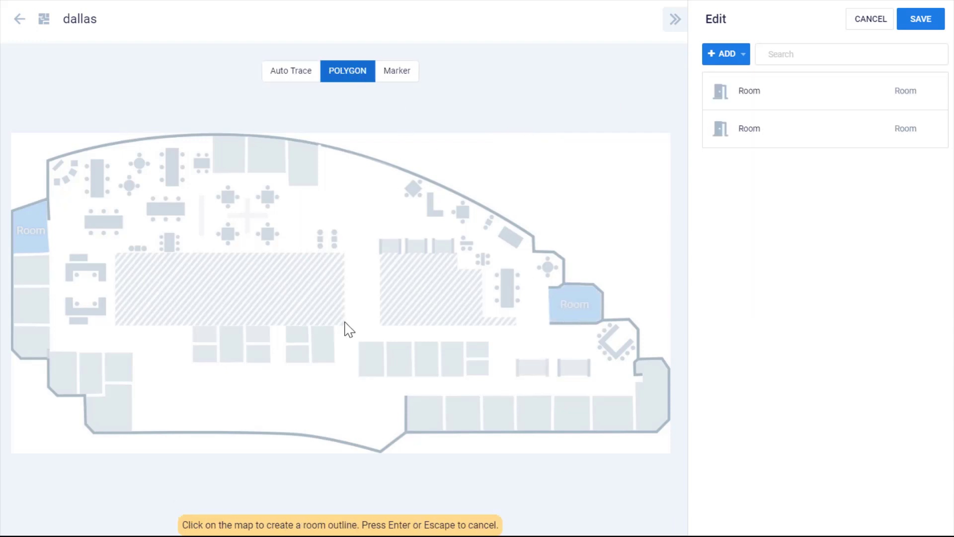
left_click(116, 255)
left_click(115, 322)
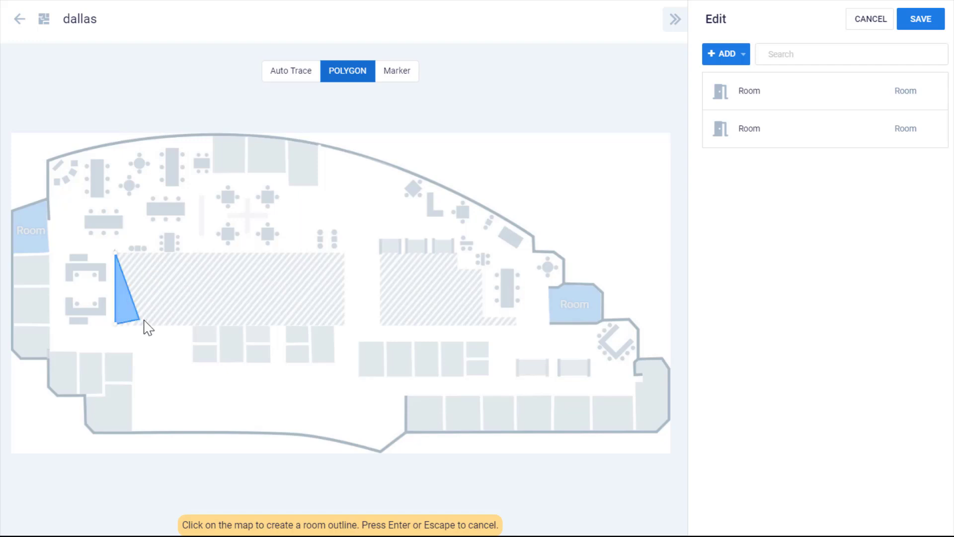
left_click(182, 324)
left_click(221, 300)
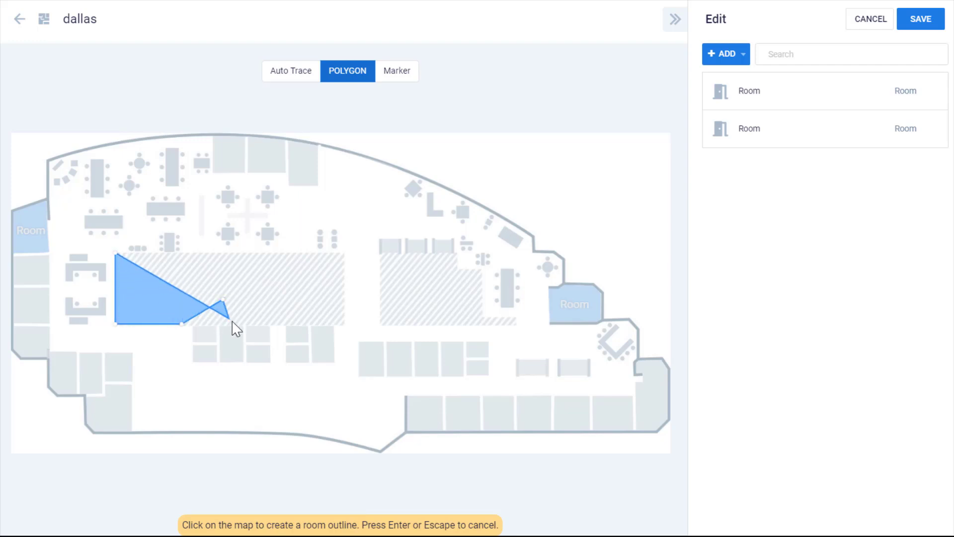
left_click(268, 325)
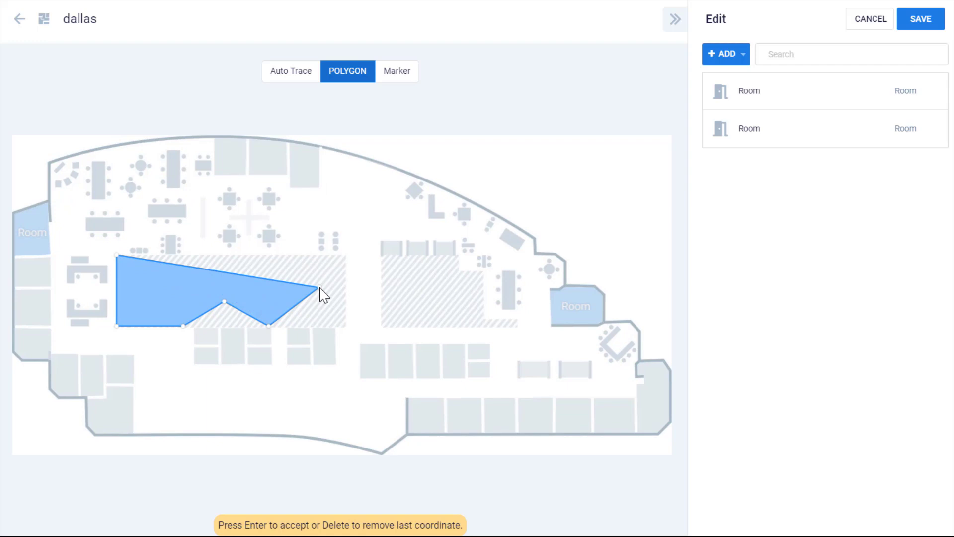
left_click(318, 288)
left_click(184, 282)
left_click(194, 255)
key("Return")
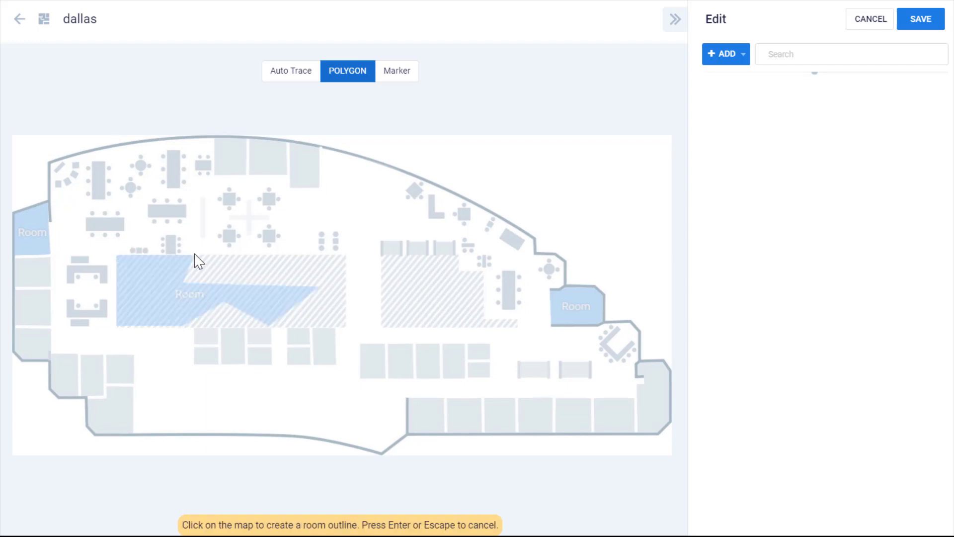
- Drop a room marker on the floor plan and save the floor map
left_click(401, 78)
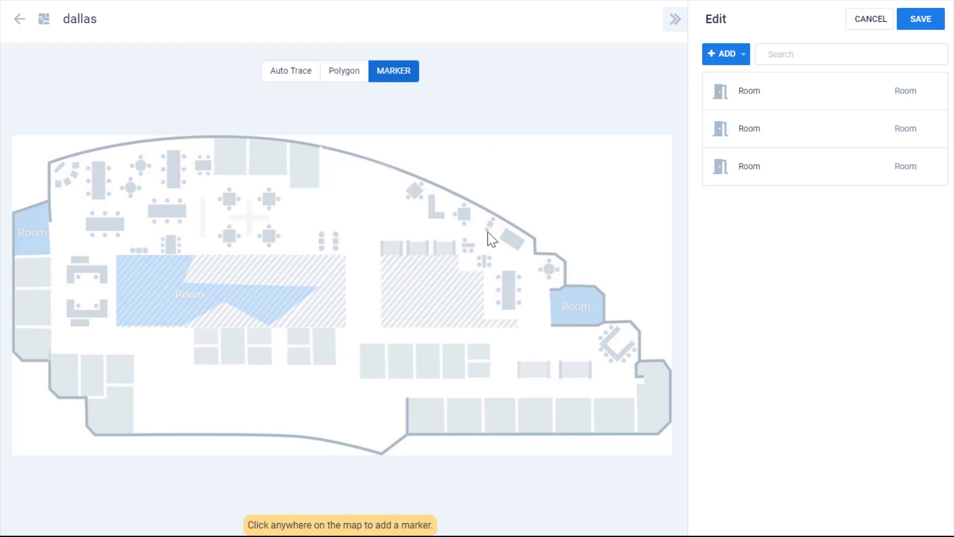
left_click(354, 295)
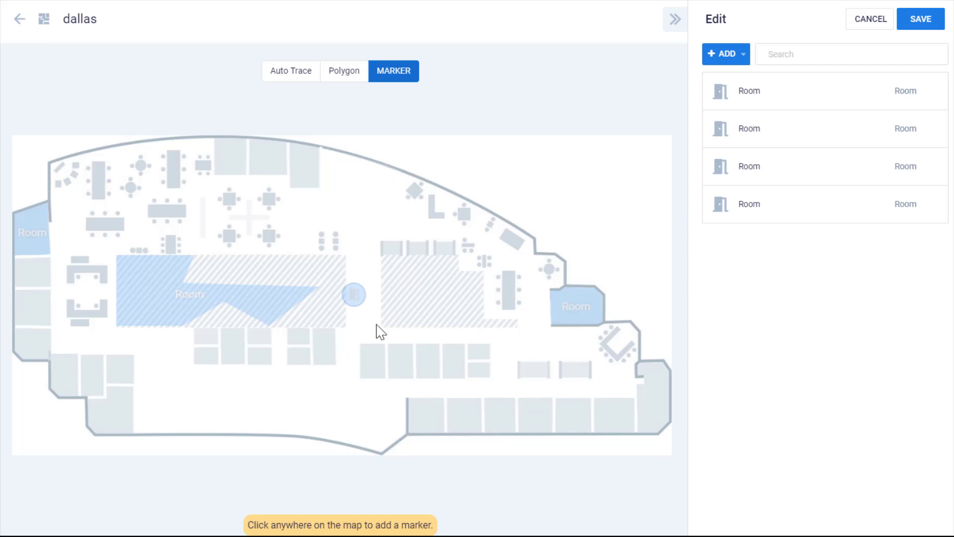
left_click(920, 19)
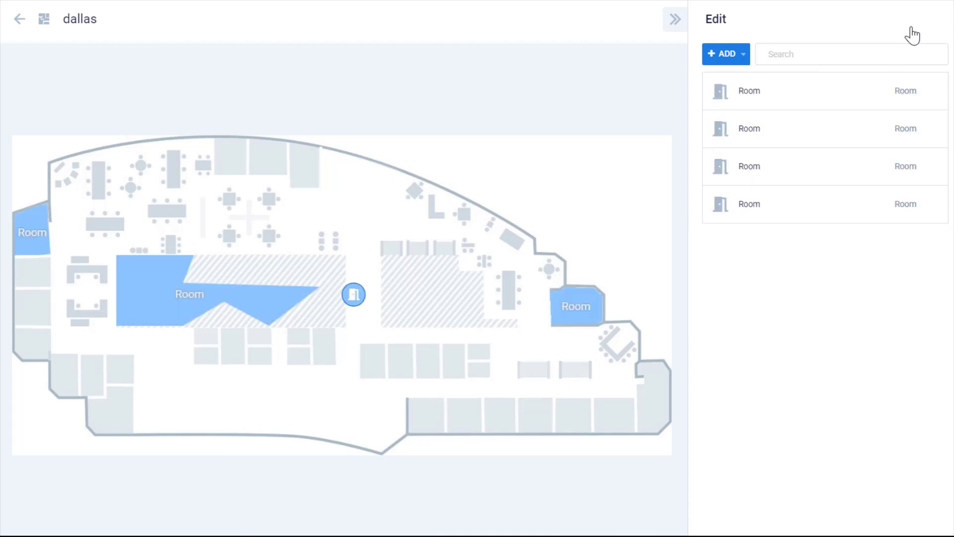
- Leave the floor editor and go to the Admin > Passports page
left_click(19, 20)
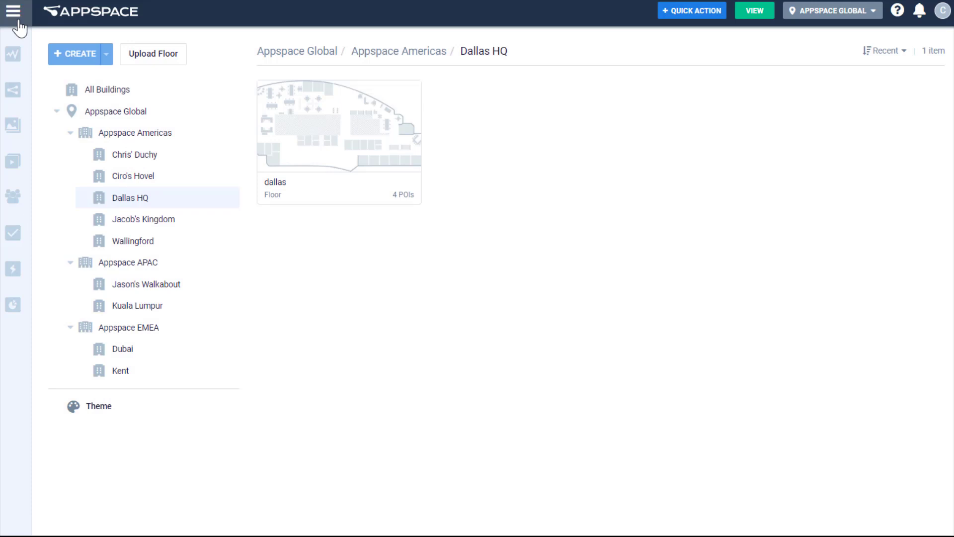
left_click(19, 19)
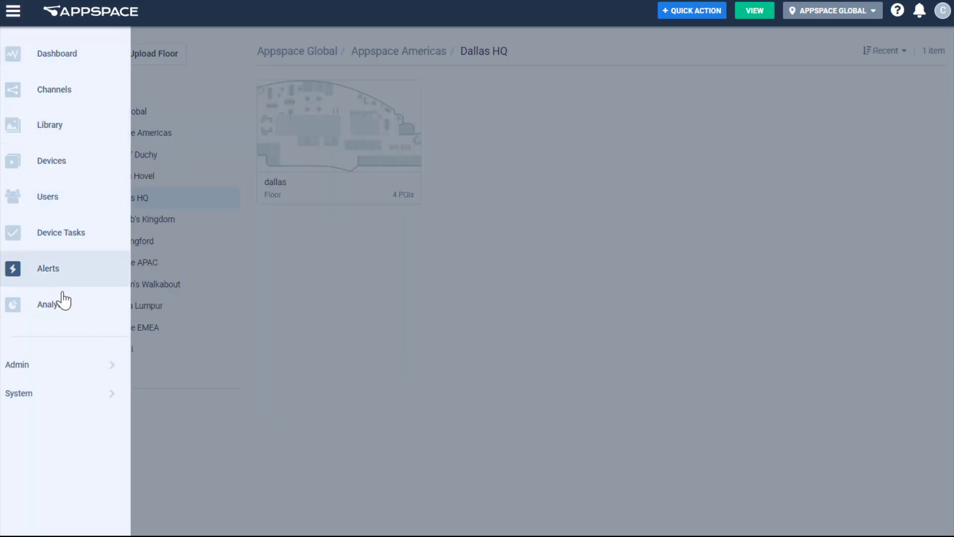
mouse_move(100, 371)
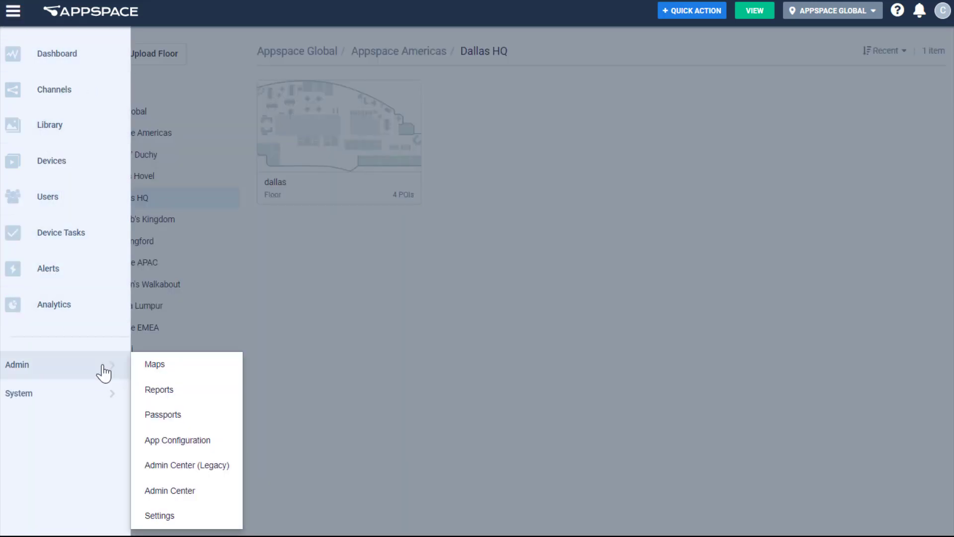
left_click(179, 416)
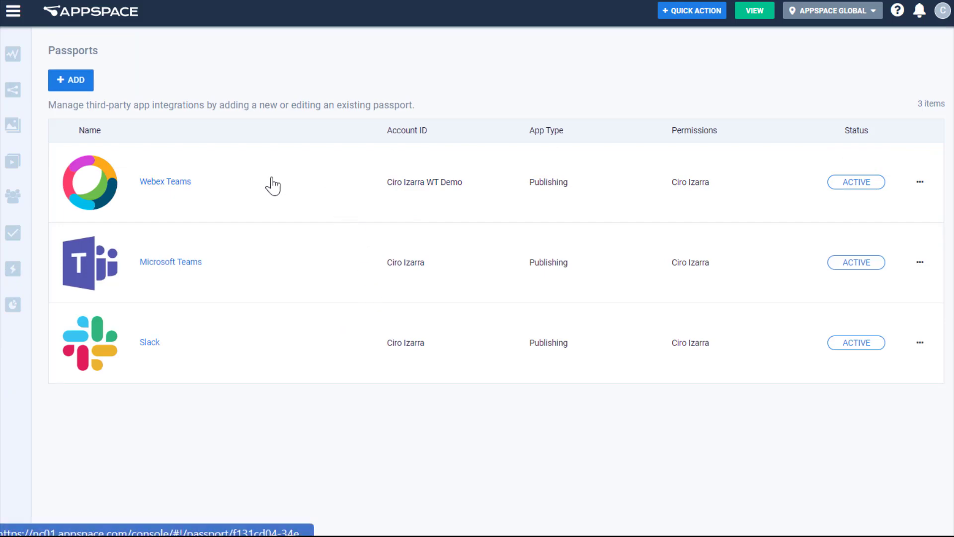
- Add an Office 365 calendar passport and connect its account
left_click(78, 85)
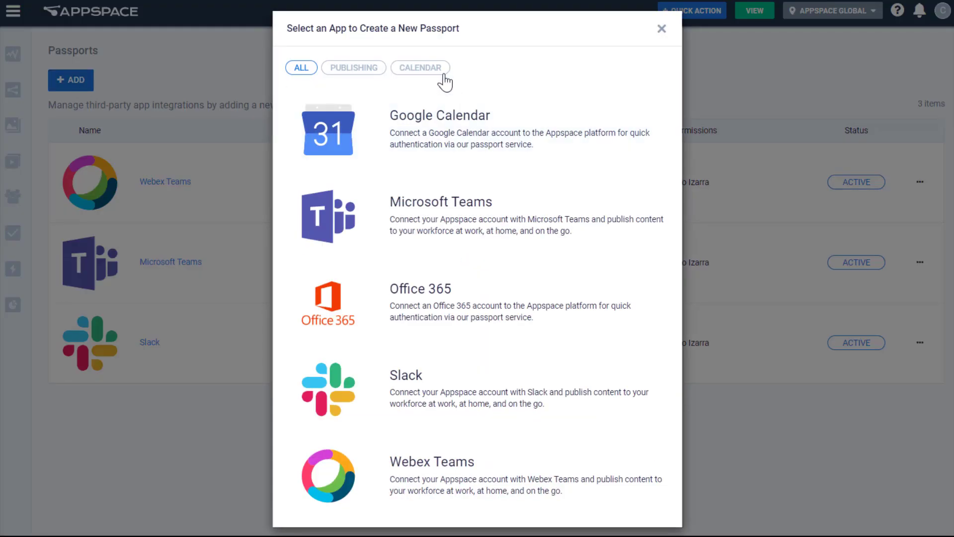
left_click(436, 70)
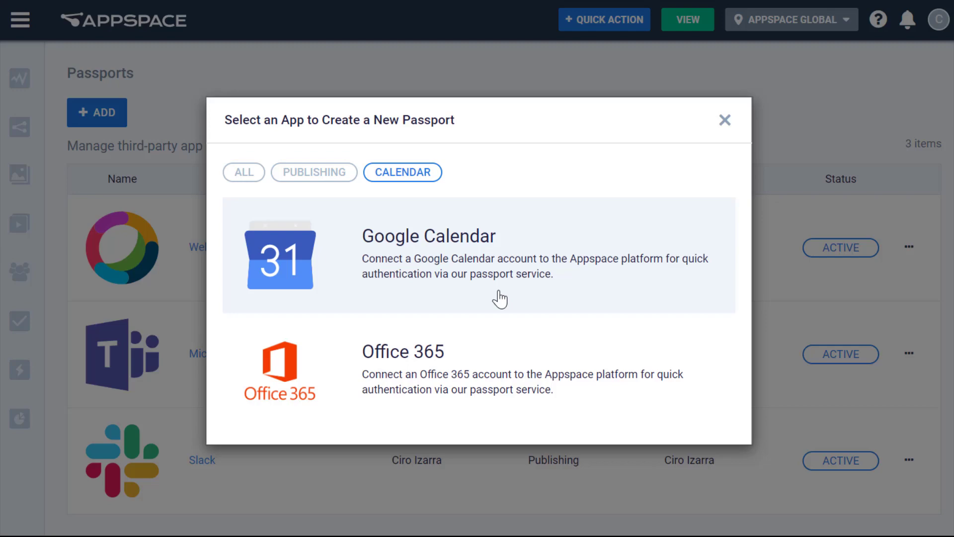
left_click(488, 354)
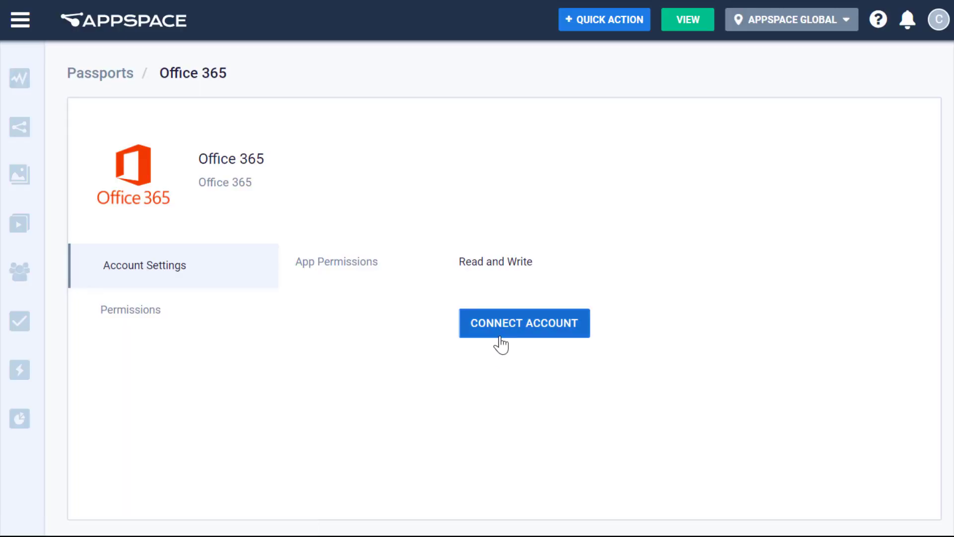
left_click(500, 338)
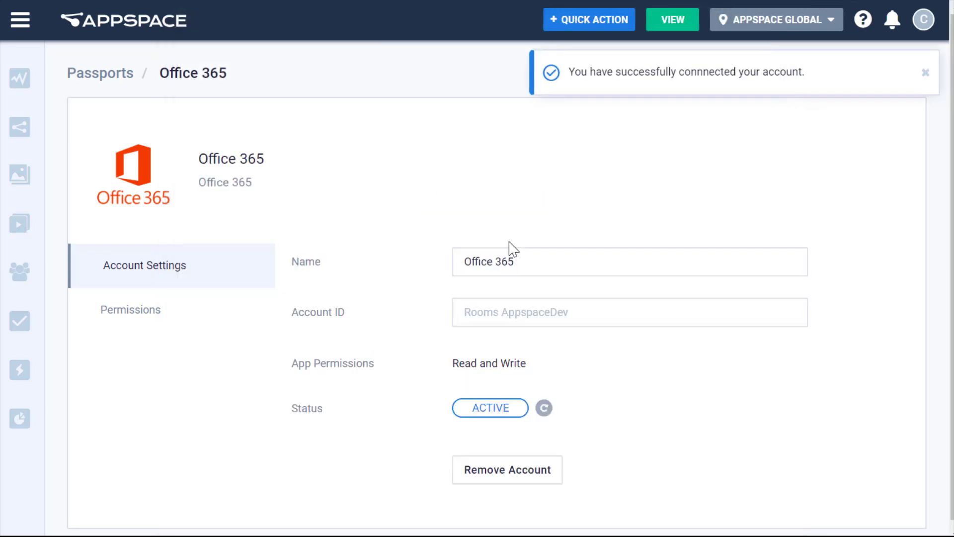
left_click(122, 76)
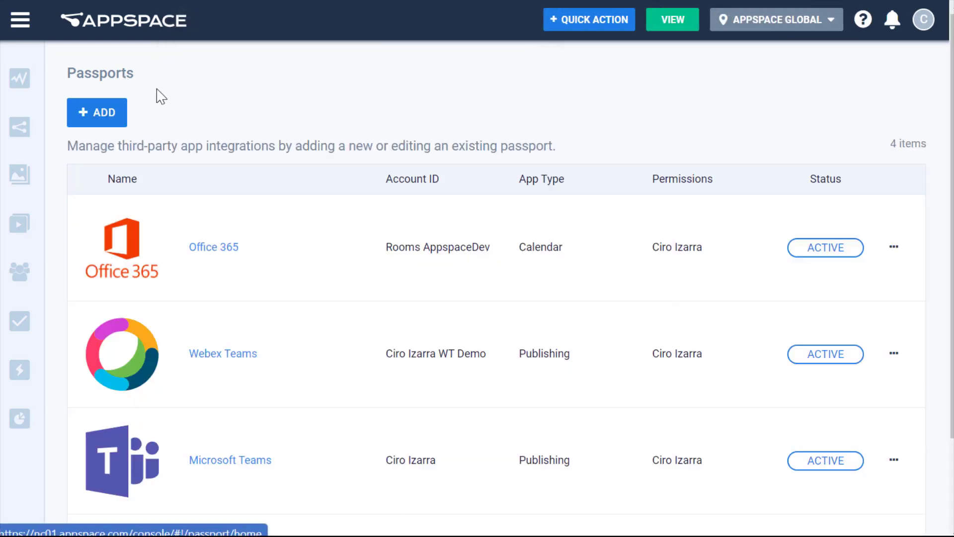
- Start a Google Calendar passport and begin connecting its account
left_click(108, 119)
left_click(406, 175)
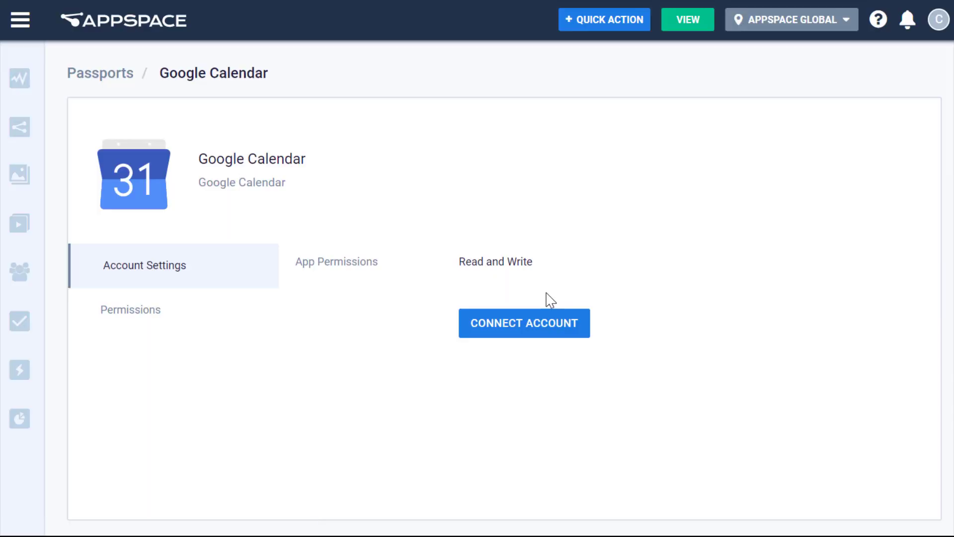
left_click(552, 323)
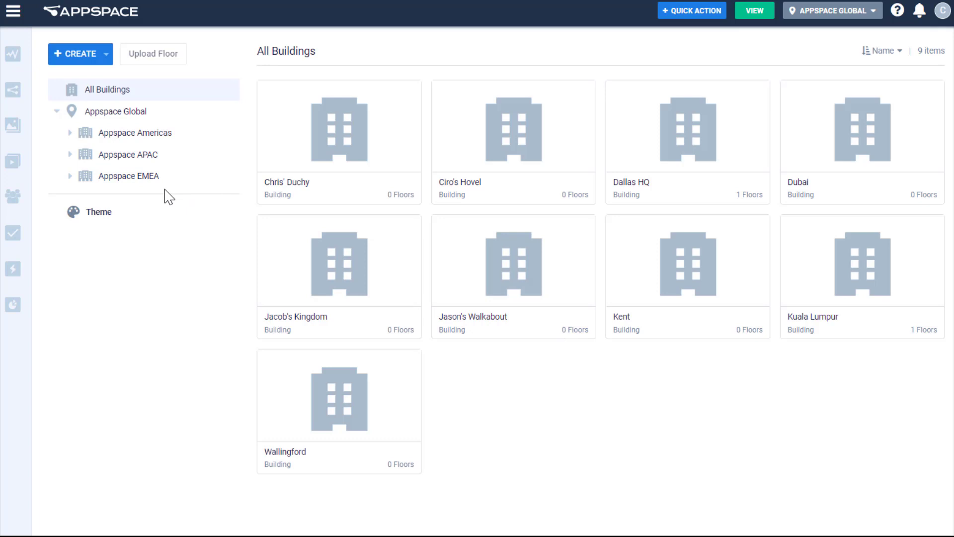
- Reopen the dallas floor map of Dallas HQ under Appspace Americas
left_click(72, 133)
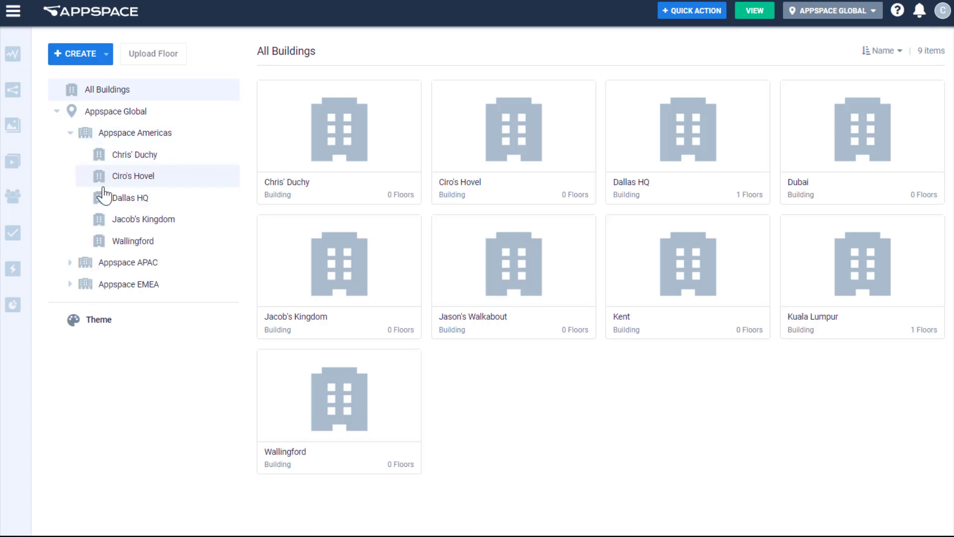
left_click(105, 198)
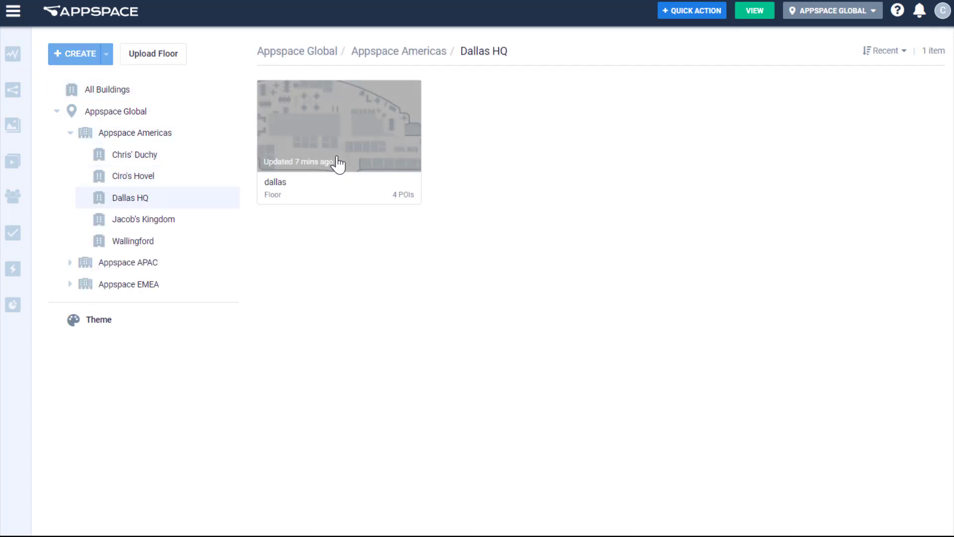
left_click(338, 163)
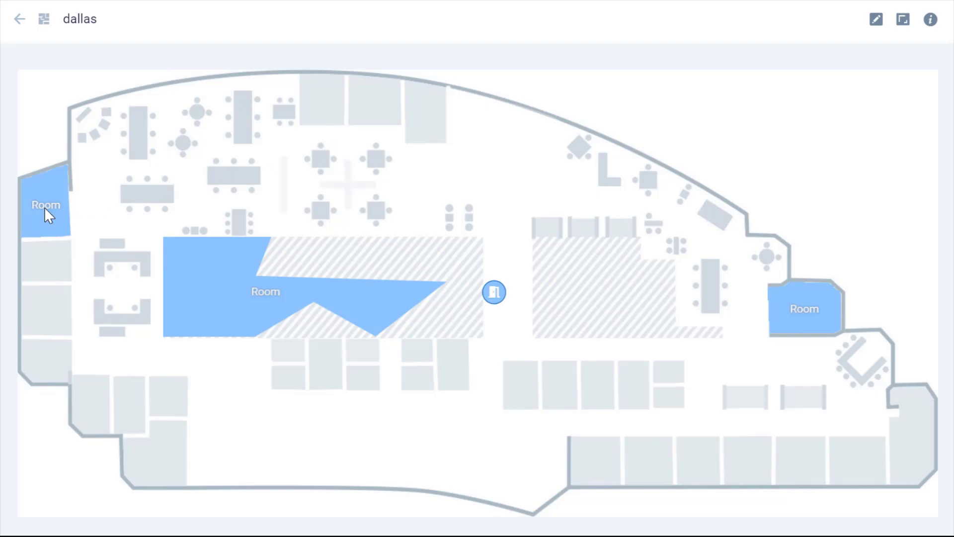
- Link the left-edge room to the Office 365 resource AGGIE and enter its identifier
left_click(46, 210)
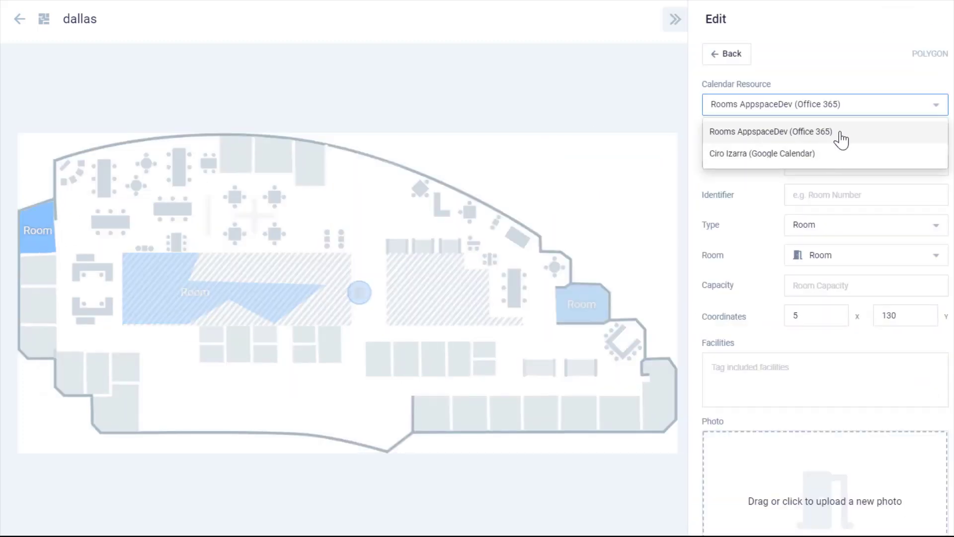
left_click(841, 139)
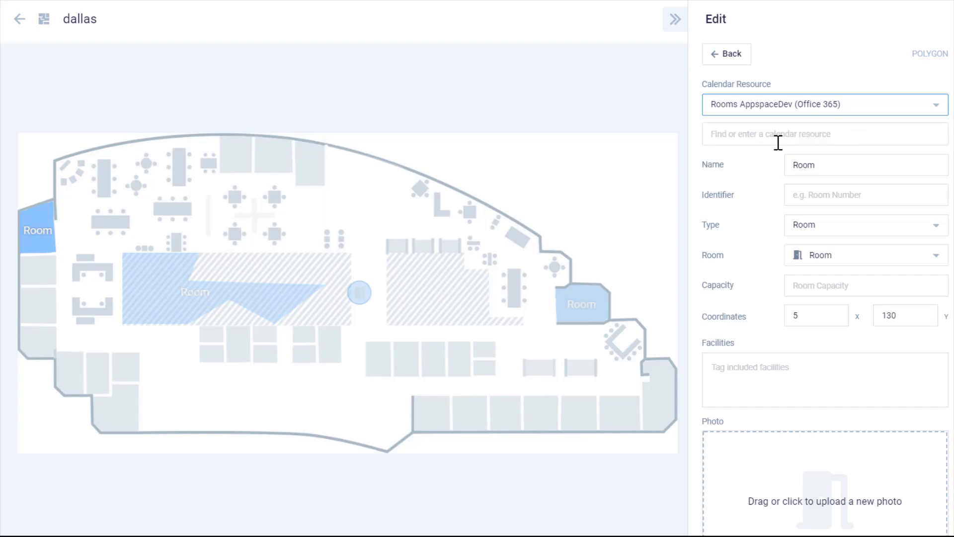
type("a")
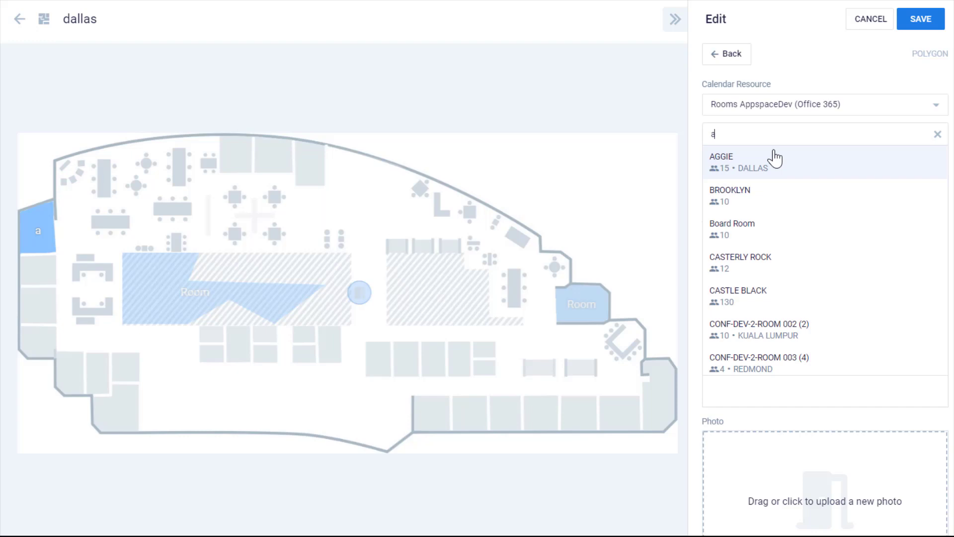
left_click(772, 164)
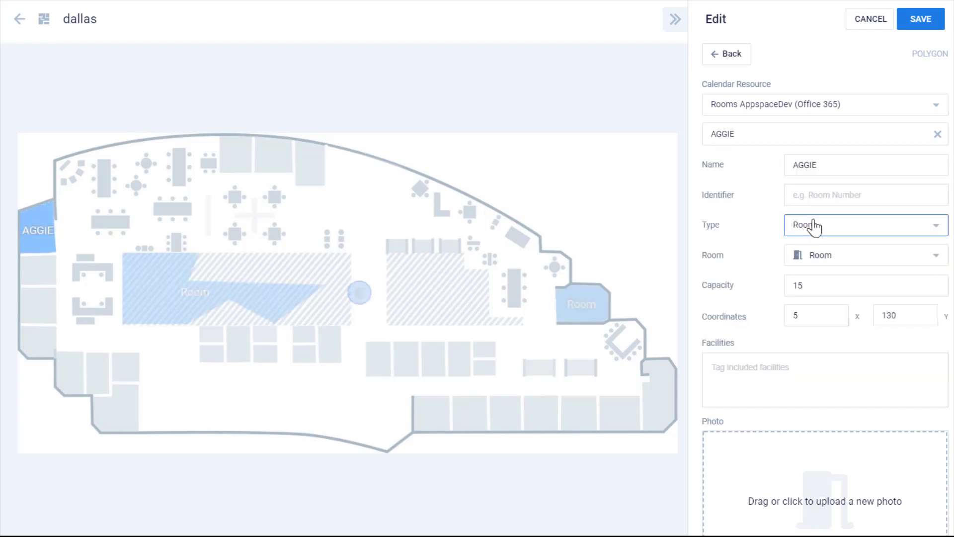
left_click(850, 200)
type("412")
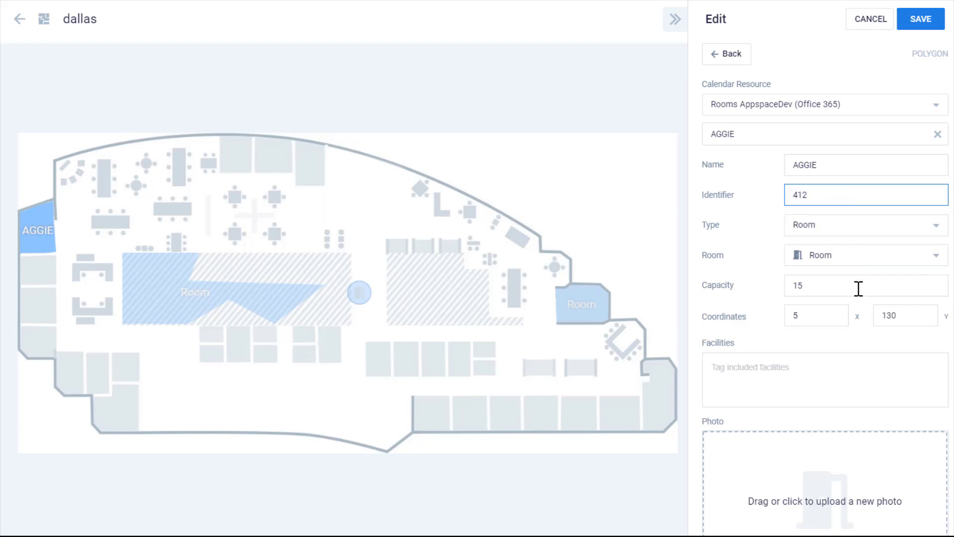
- Give AGGIE the facilities VIDEO CONFERENCE, PHONE and WHITEBOARD
left_click(829, 369)
type("v")
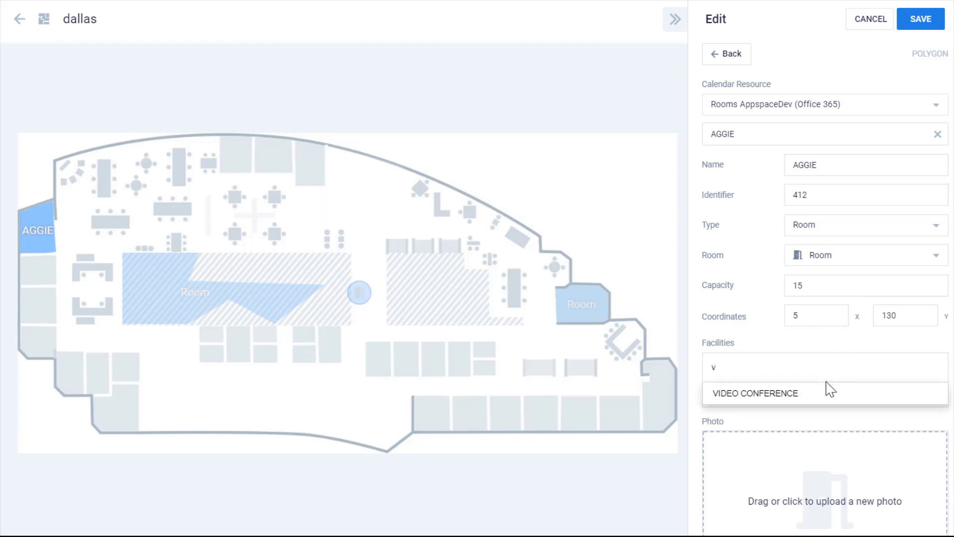
left_click(827, 390)
type("ph")
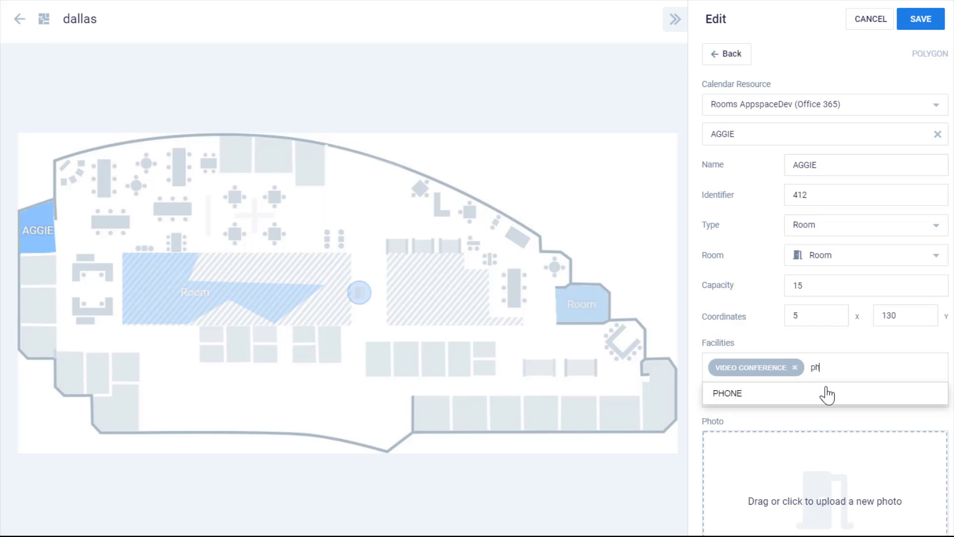
left_click(827, 393)
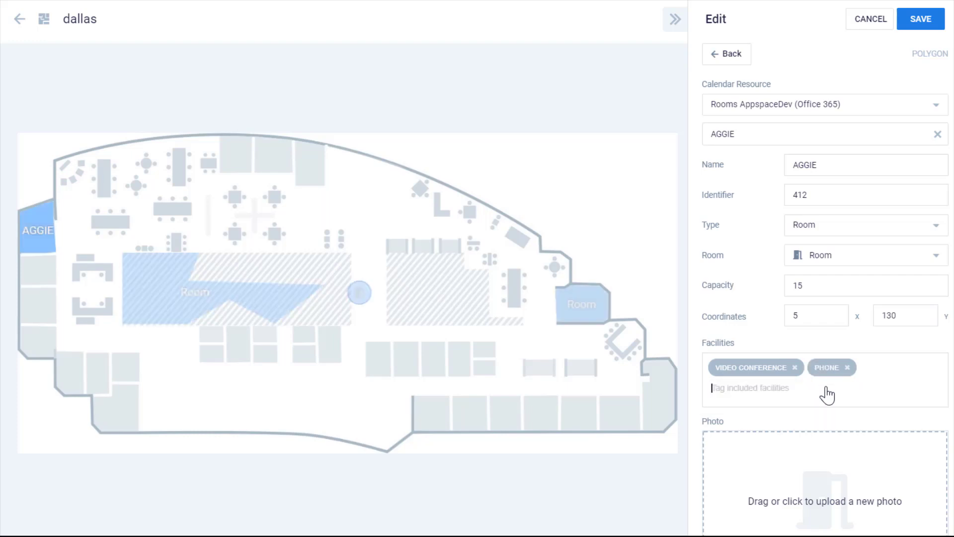
type("wh")
left_click(821, 411)
- Link the central room to BROOKLYN with identifier 413 and save
left_click(243, 292)
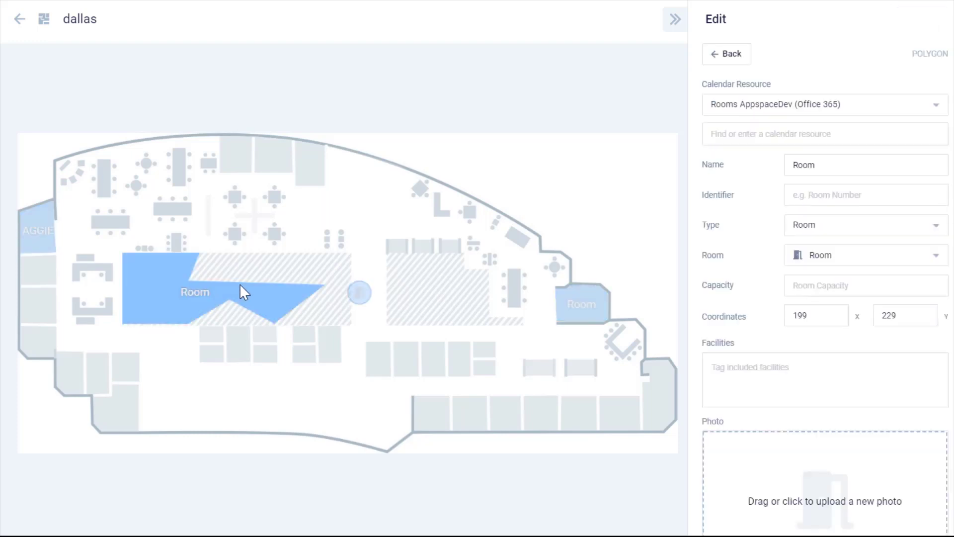
left_click(809, 194)
type("413")
left_click(821, 366)
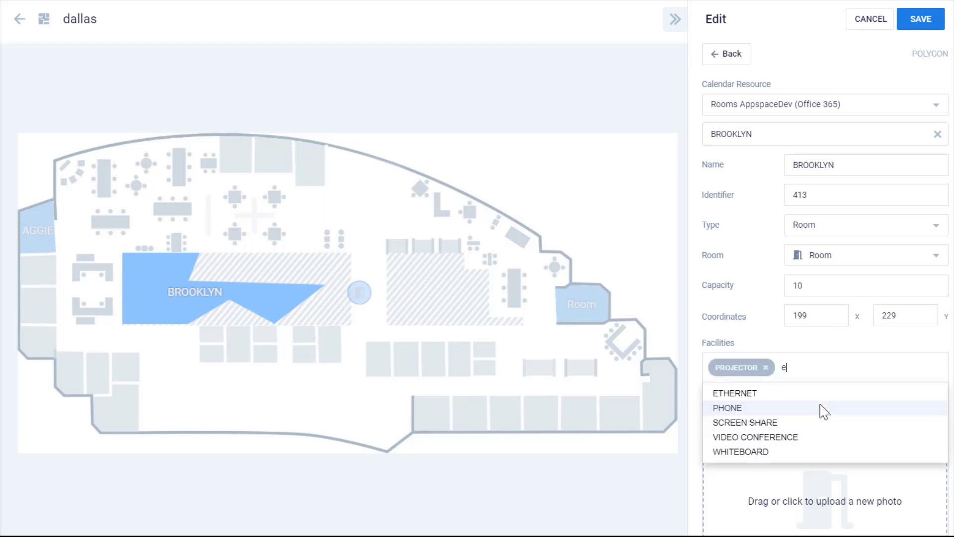
left_click(922, 16)
- Link the right-side room to CASTERLY ROCK with identifier 414 and begin adding its facilities
left_click(602, 298)
left_click(782, 134)
type("c")
left_click(781, 273)
left_click(810, 194)
type("414")
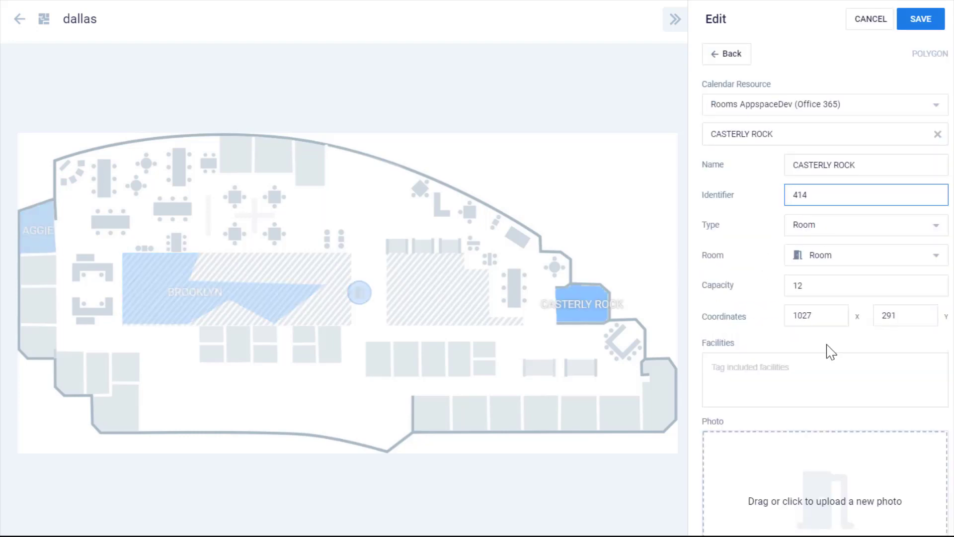
left_click(794, 367)
- In the content library, start creating new content in the Schedule board folder
type("p")
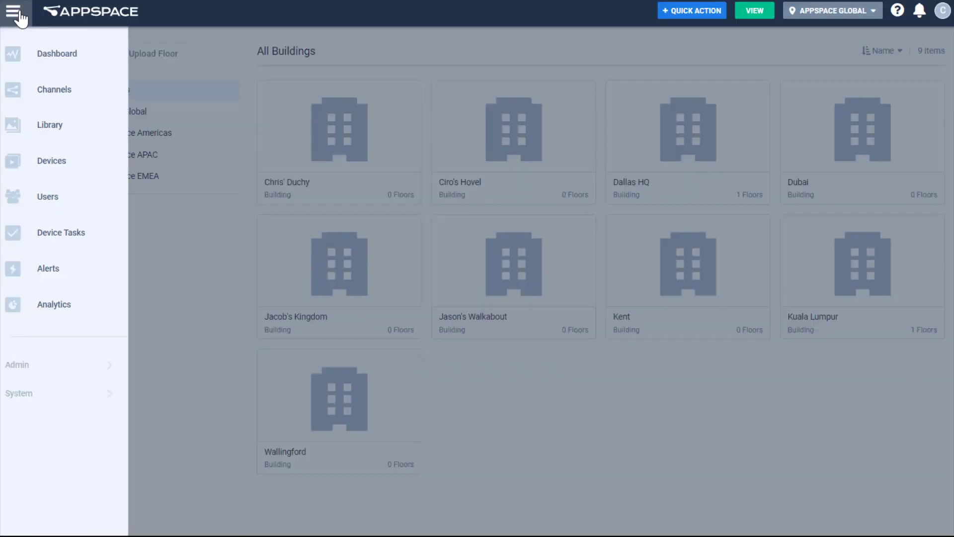
left_click(70, 130)
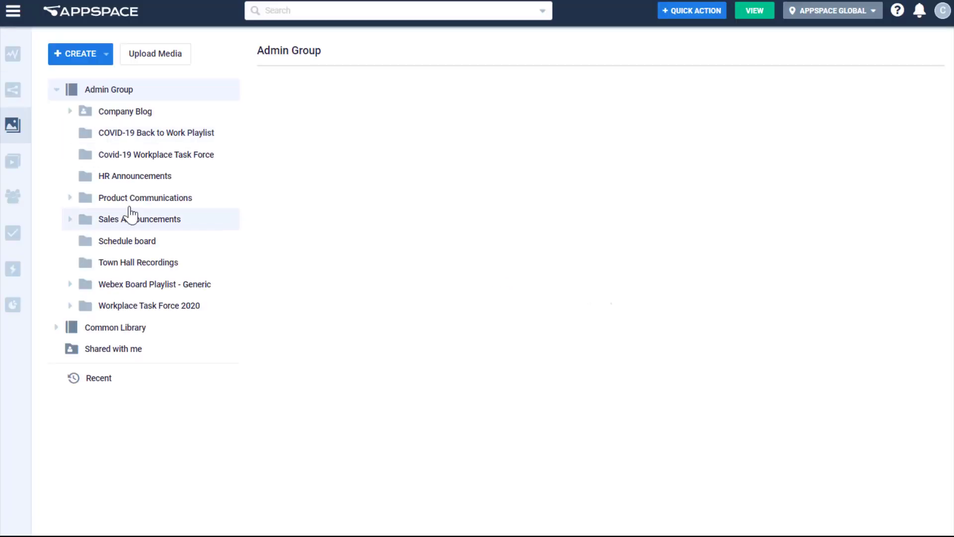
left_click(127, 240)
right_click(467, 202)
left_click(501, 241)
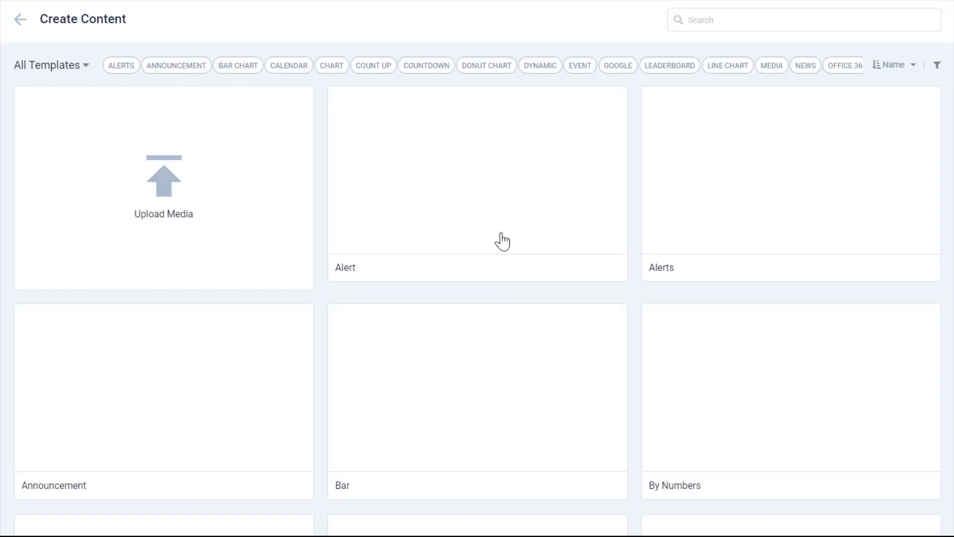
- Create a Schedule Board from the Services templates and connect it to Office 365
left_click(87, 66)
left_click(75, 183)
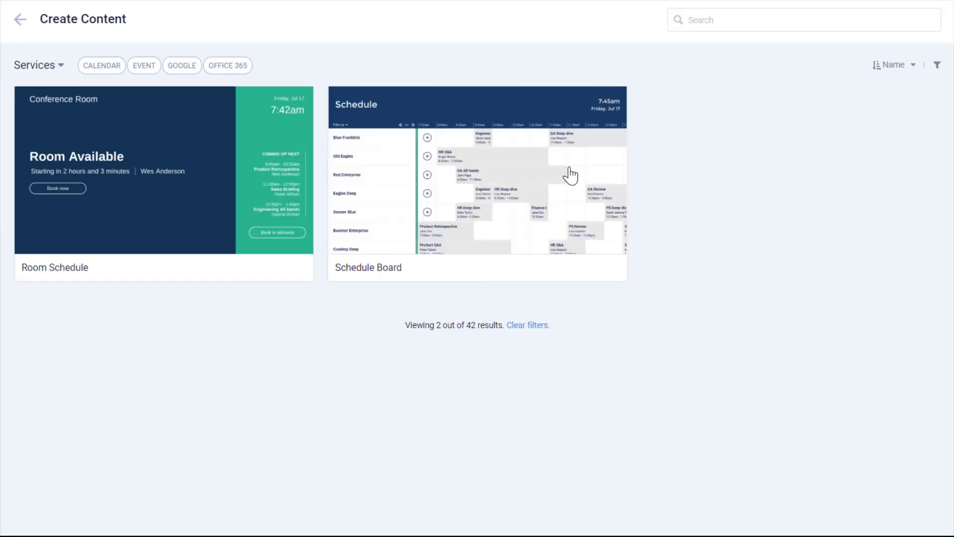
left_click(566, 170)
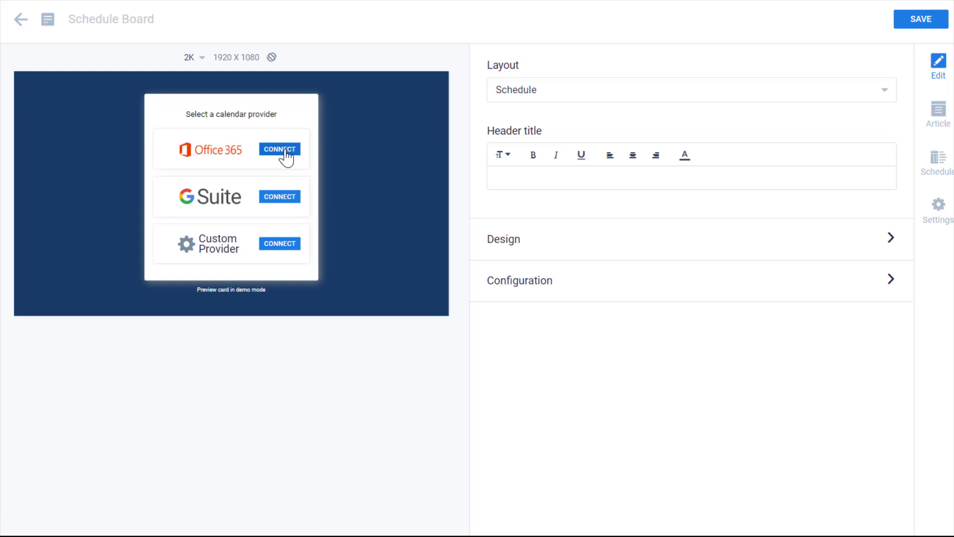
left_click(287, 152)
left_click(268, 174)
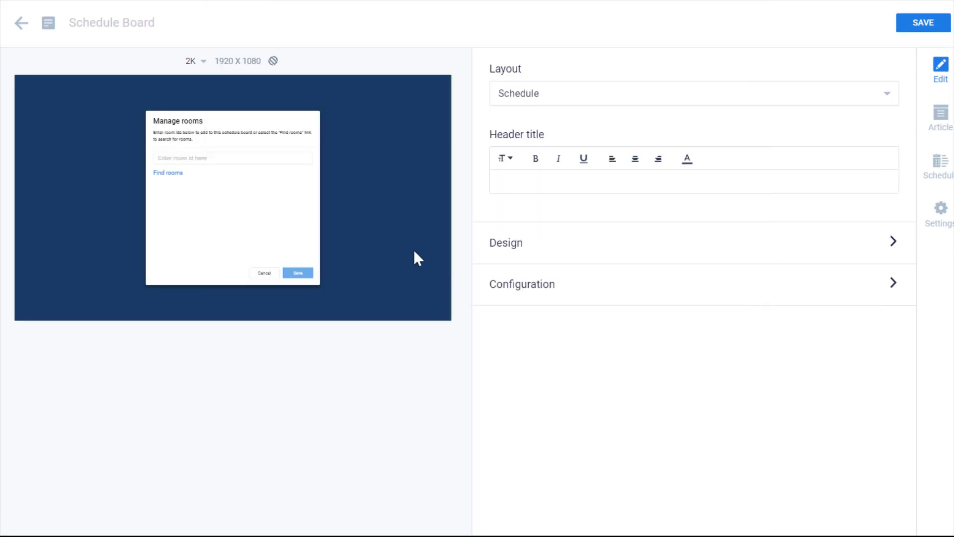
- Find the Office 365 rooms, add AGGIE and CASTERLY ROCK to the board, and save
left_click(171, 173)
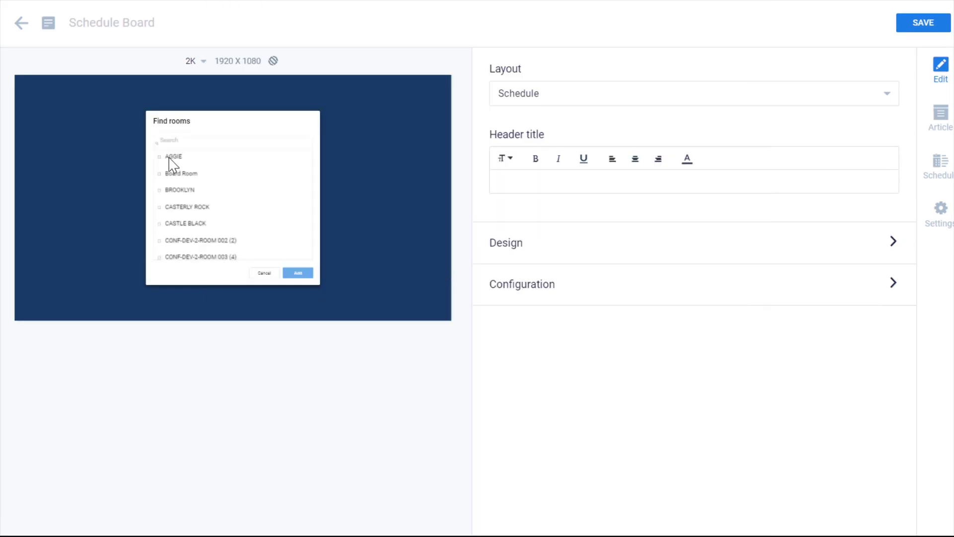
left_click(172, 157)
left_click(188, 210)
left_click(301, 273)
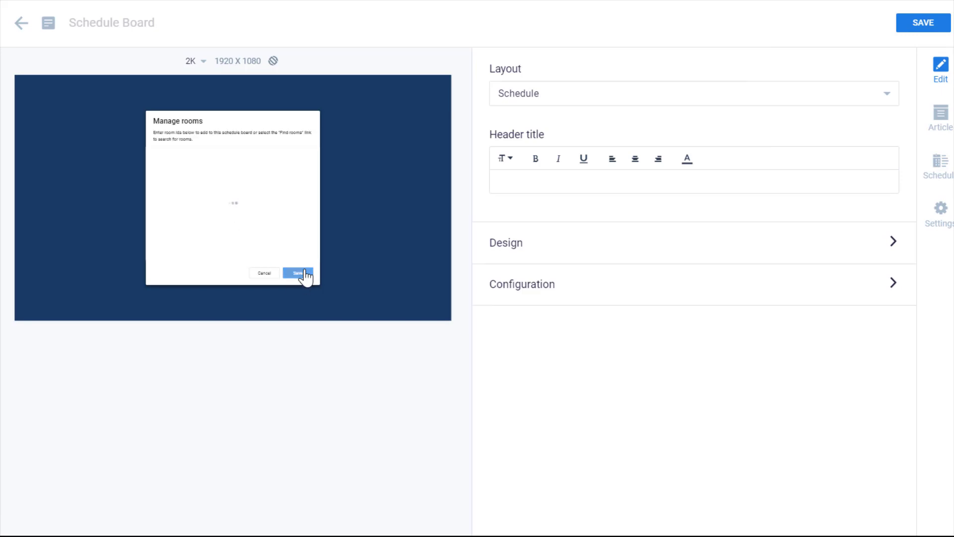
left_click(299, 273)
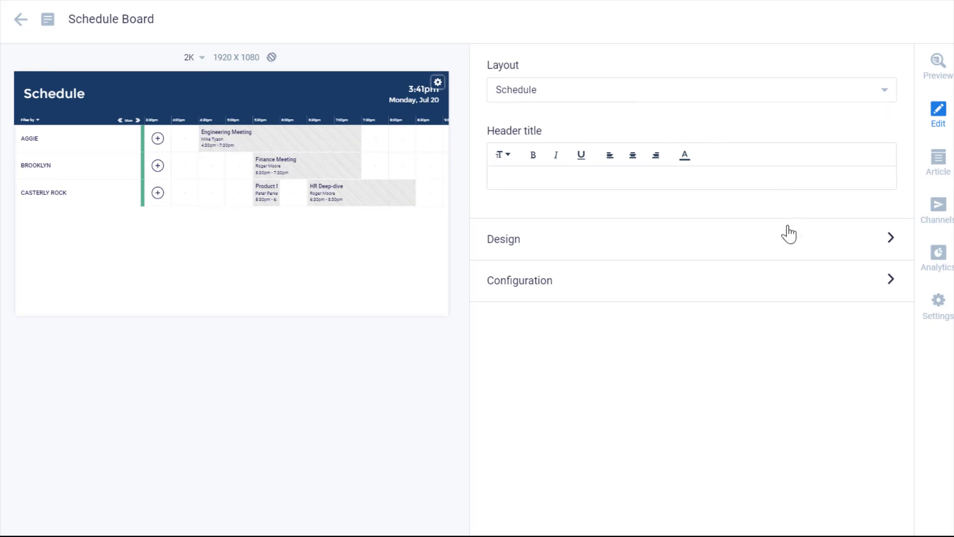
- Turn on Map enabled in the board's Display options
left_click(886, 287)
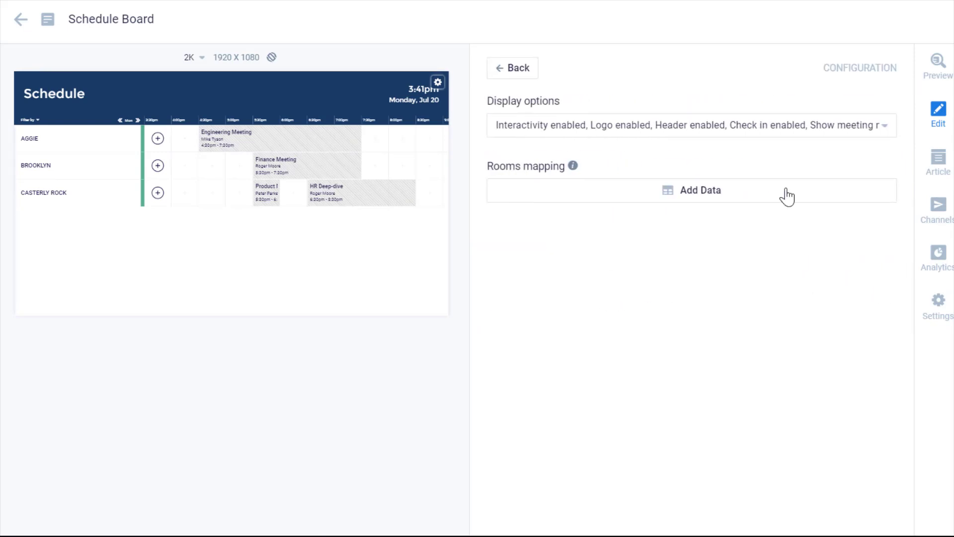
left_click(804, 132)
left_click(567, 163)
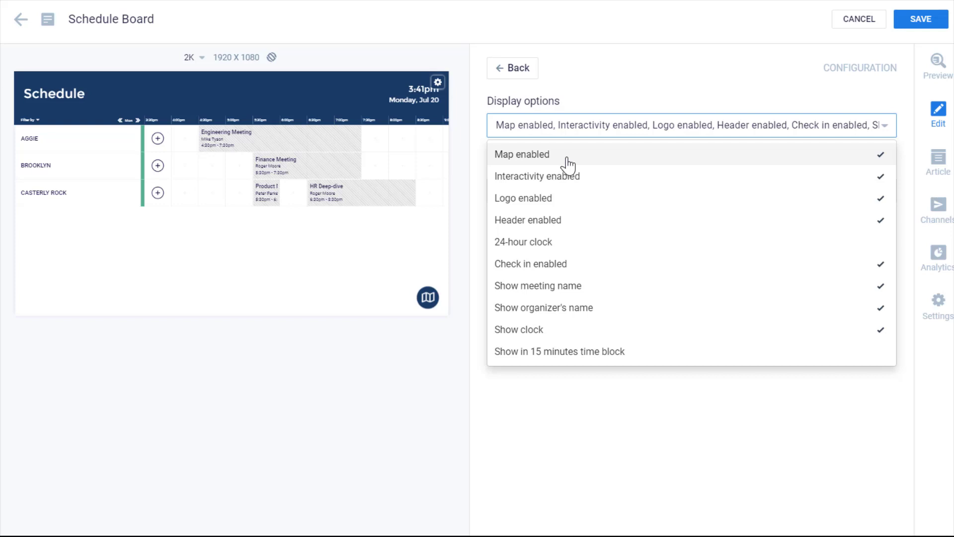
left_click(428, 298)
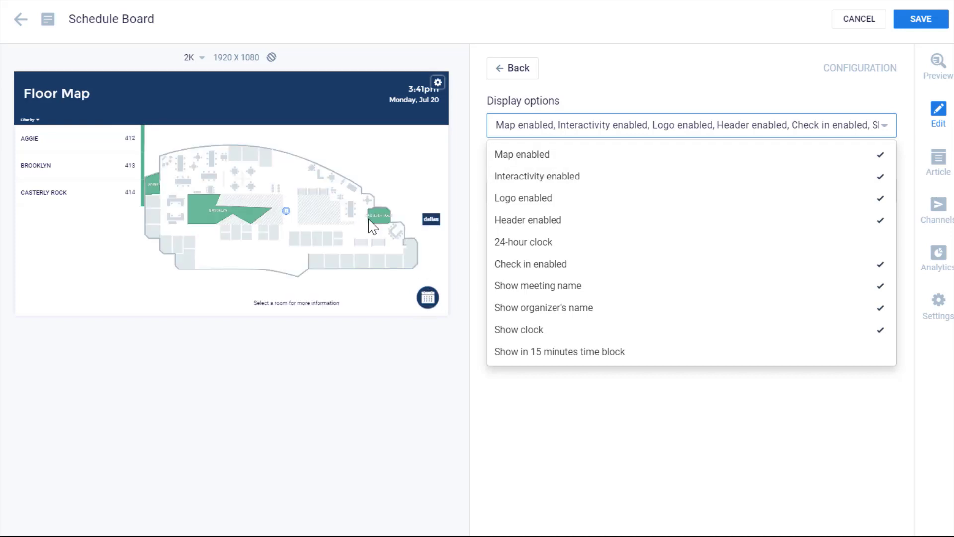
- In the full-size preview, book AGGIE from the floor map, then return to editing
left_click(938, 65)
left_click(813, 486)
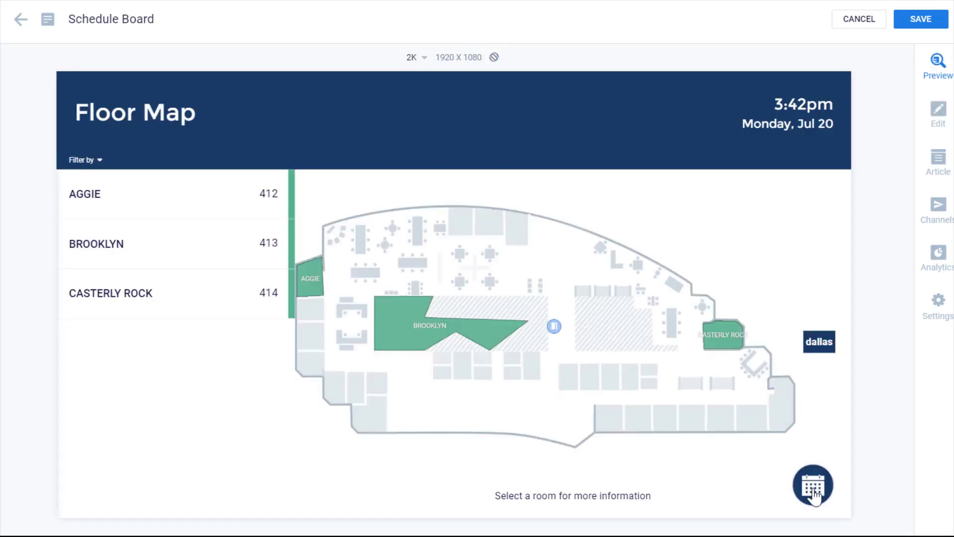
left_click(323, 293)
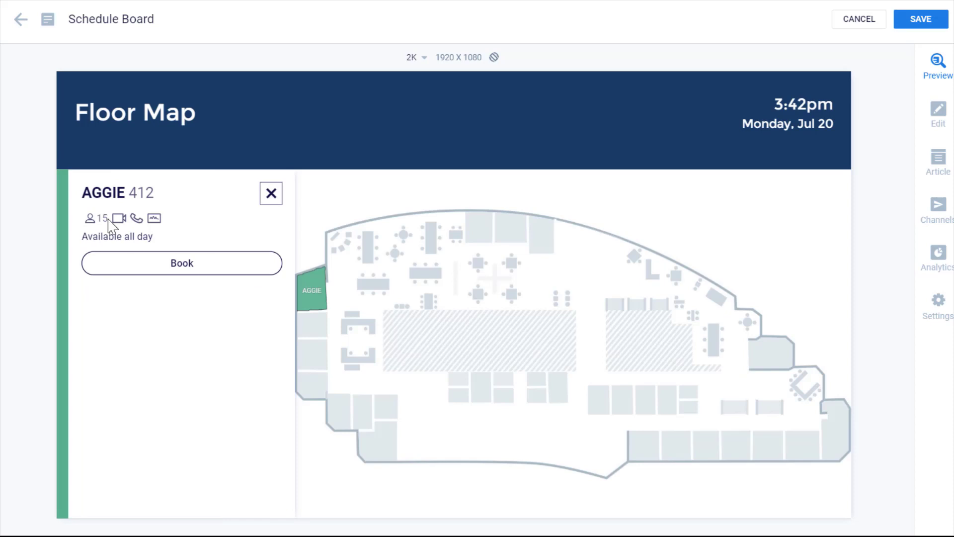
left_click(200, 263)
left_click(462, 318)
left_click(270, 198)
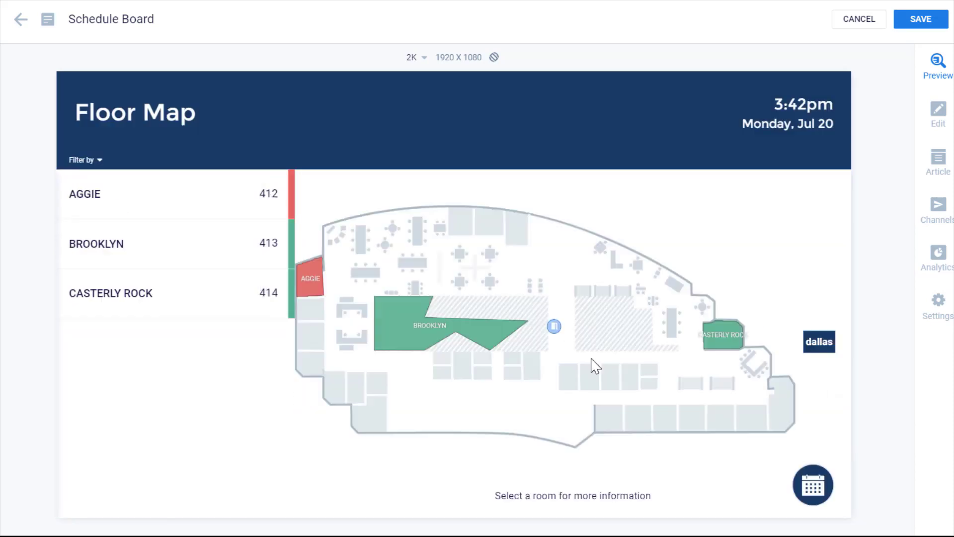
left_click(814, 485)
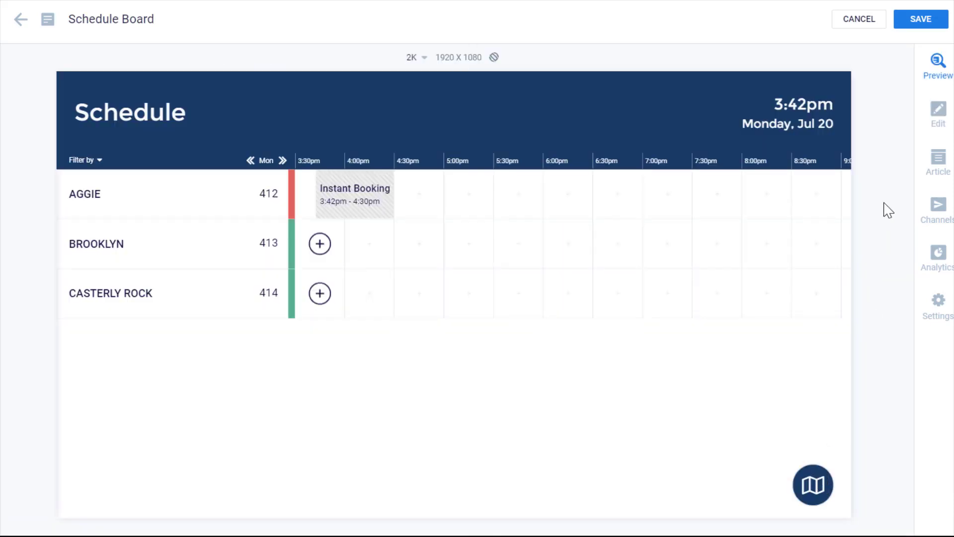
left_click(938, 117)
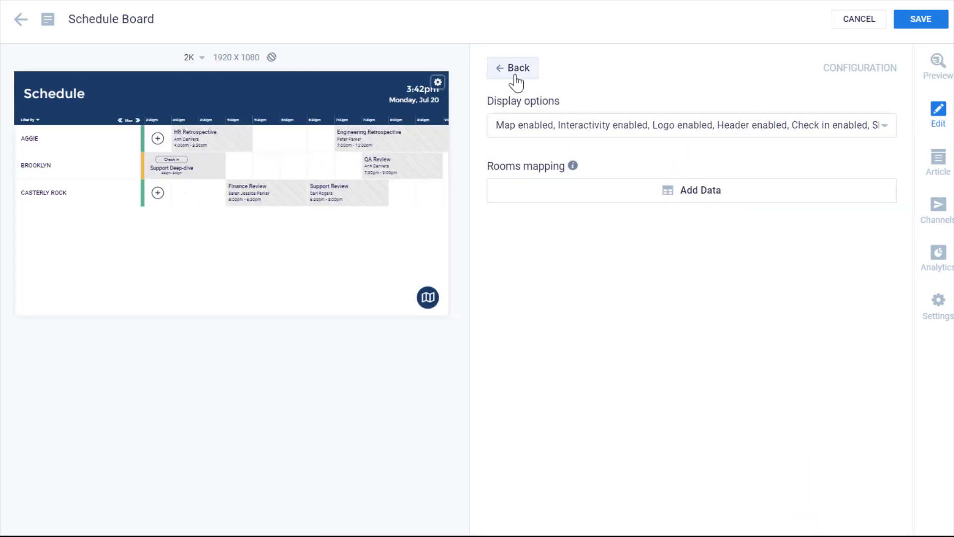
- Change the Schedule Board layout from Schedule to Map and open the full-size preview
left_click(516, 75)
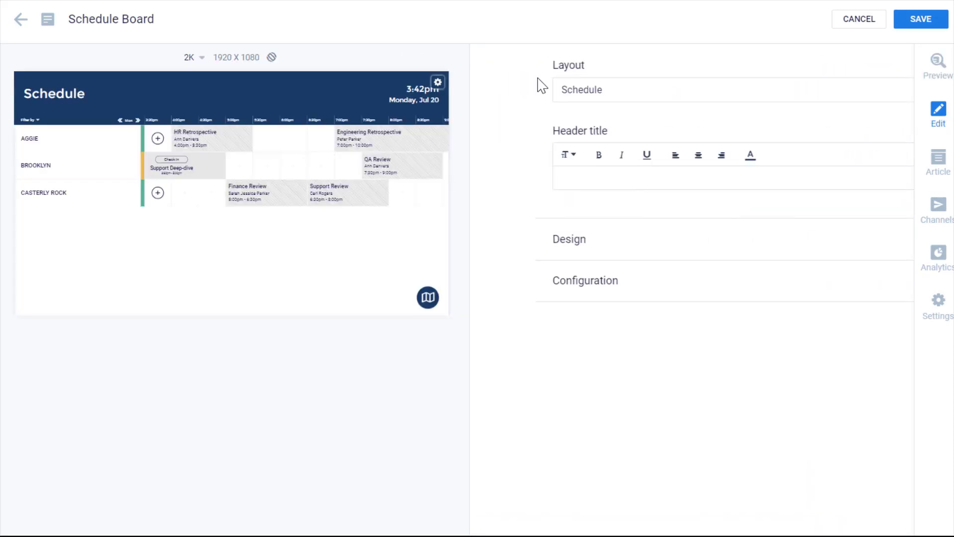
left_click(652, 95)
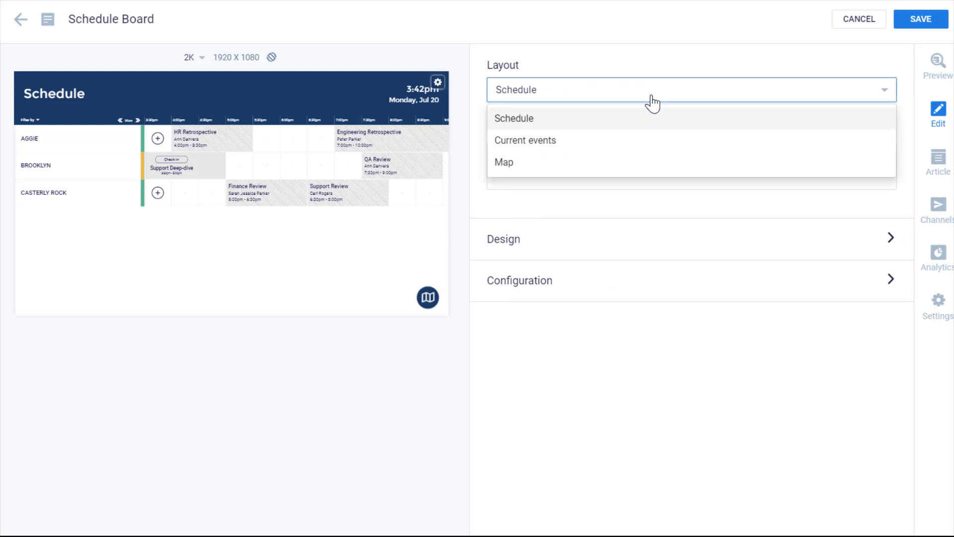
left_click(568, 170)
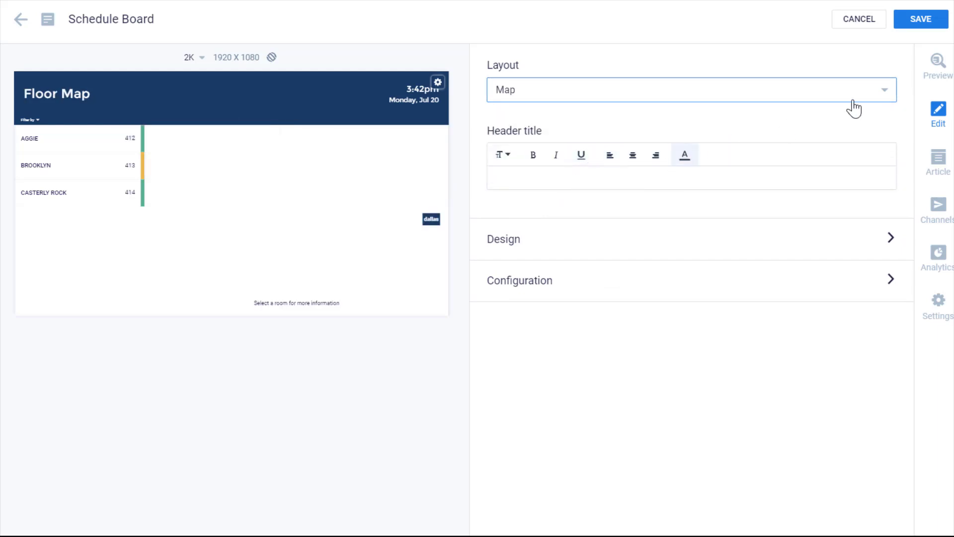
left_click(934, 69)
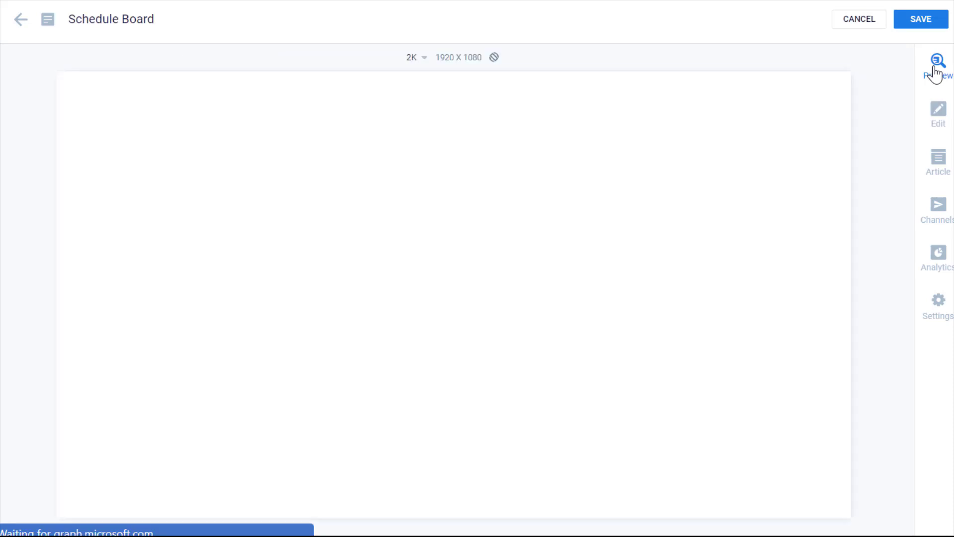